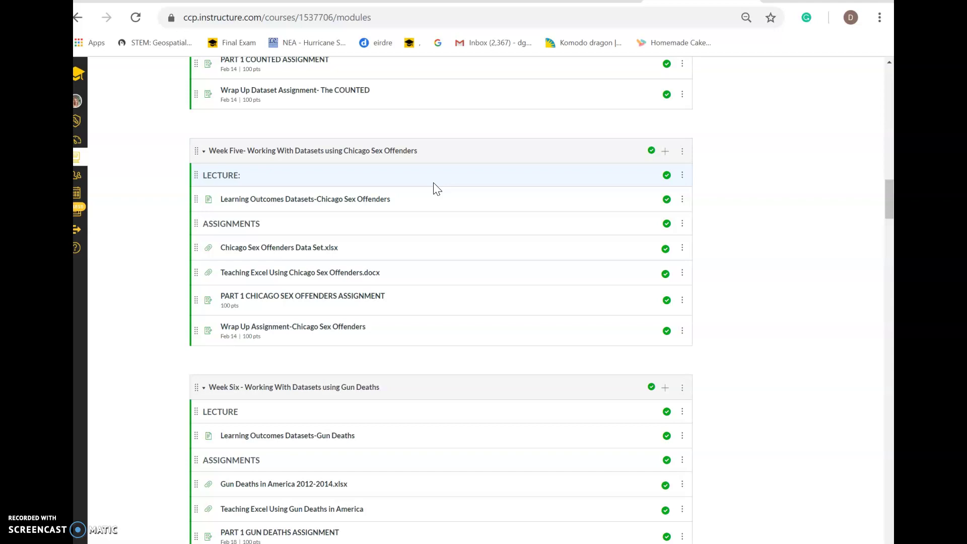
# Look over the Week Four and Week Five dataset modules on the course page, including the Chicago Sex Offenders files
pyautogui.scroll(5, 437, 189)
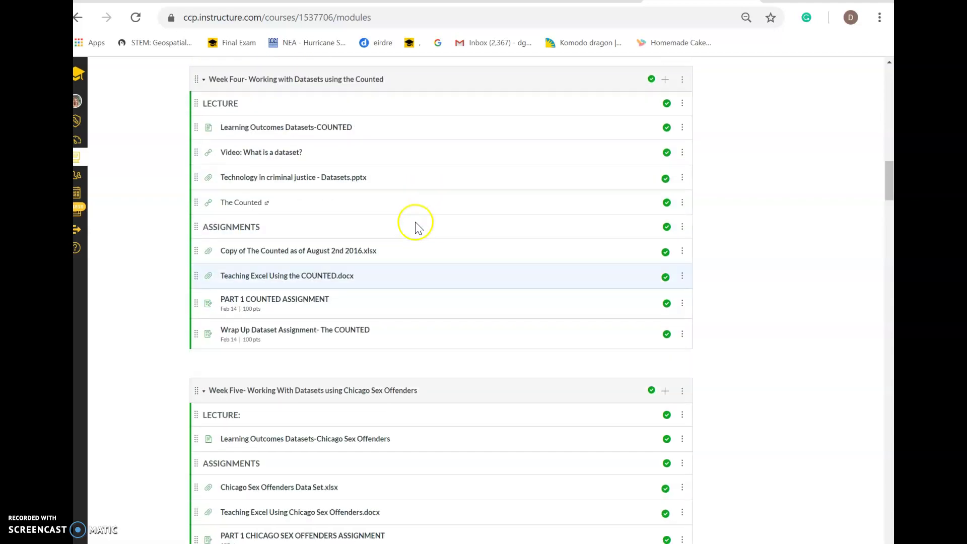
pyautogui.scroll(-5, 290, 222)
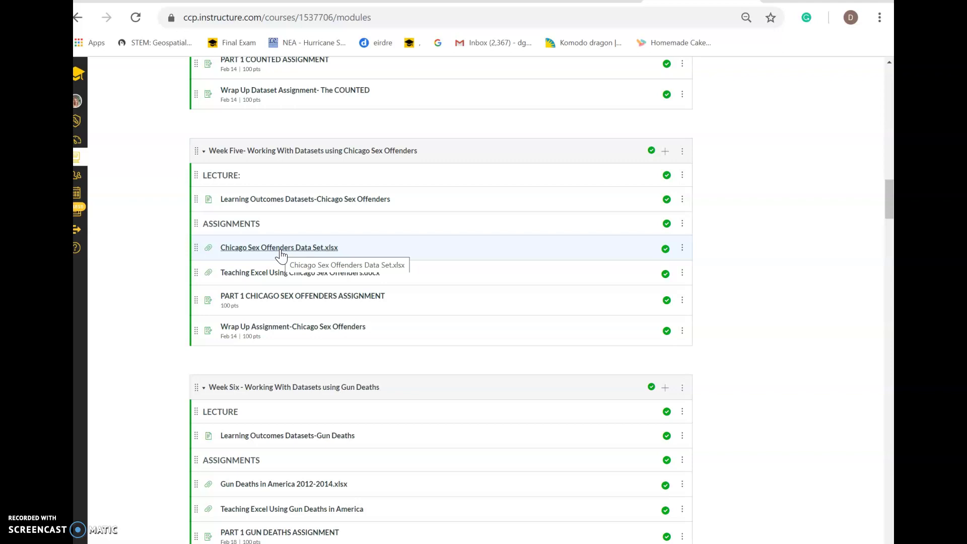
pyautogui.click(274, 277)
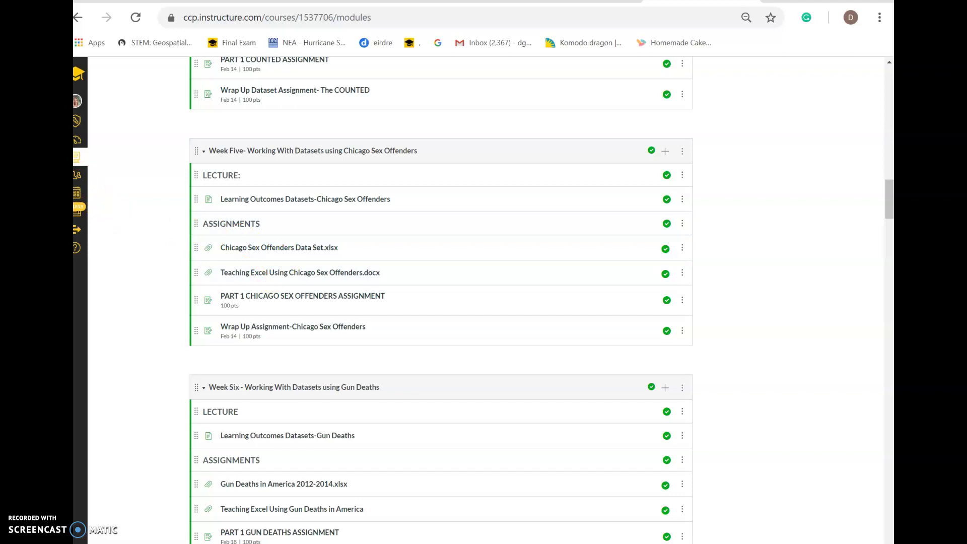
# Switch to the Word worksheet on the Chicago Sex Offender dataset and read its review questions and age-range COUNTIF chart
pyautogui.press('super+Tab')
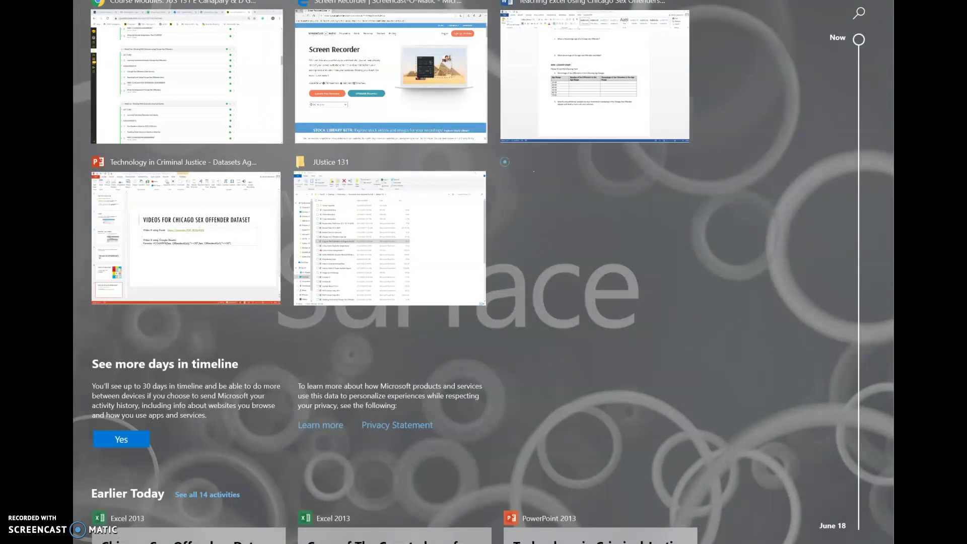
pyautogui.middleClick(521, 117)
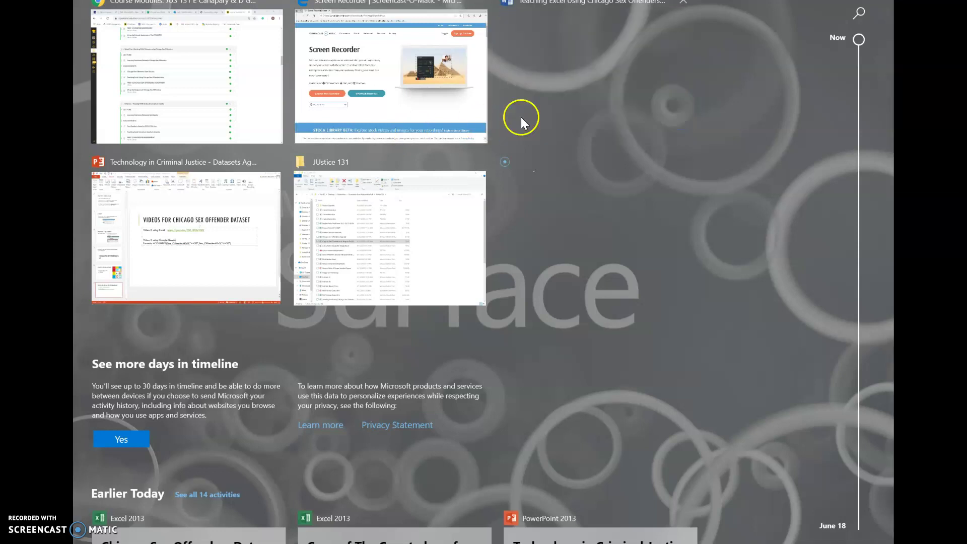
pyautogui.click(515, 117)
pyautogui.scroll(4, 597, 286)
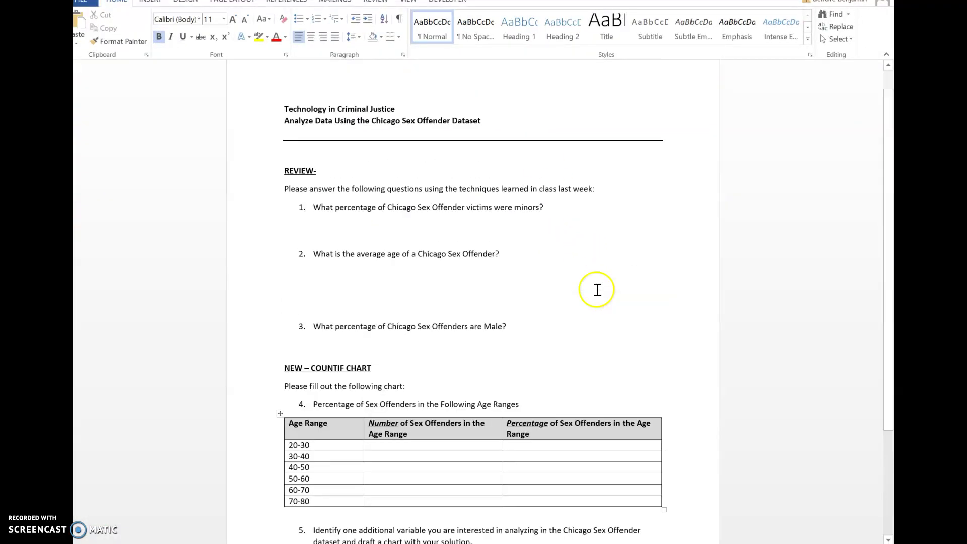
pyautogui.scroll(-1, 585, 289)
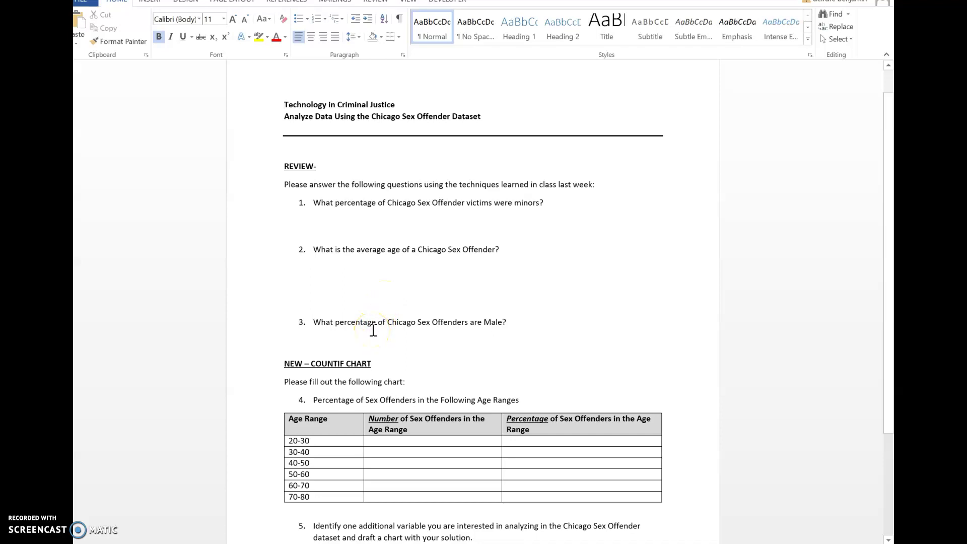
pyautogui.scroll(-3, 373, 330)
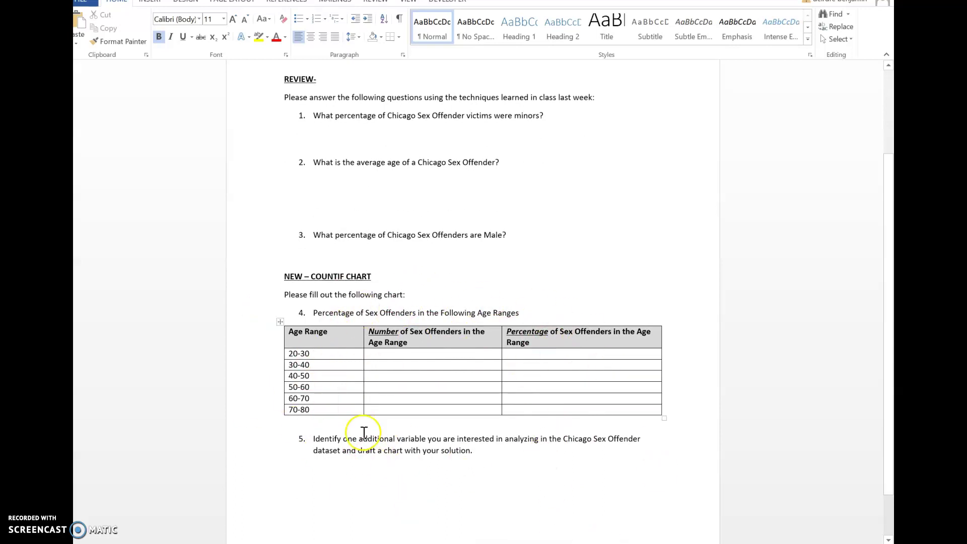
pyautogui.click(303, 370)
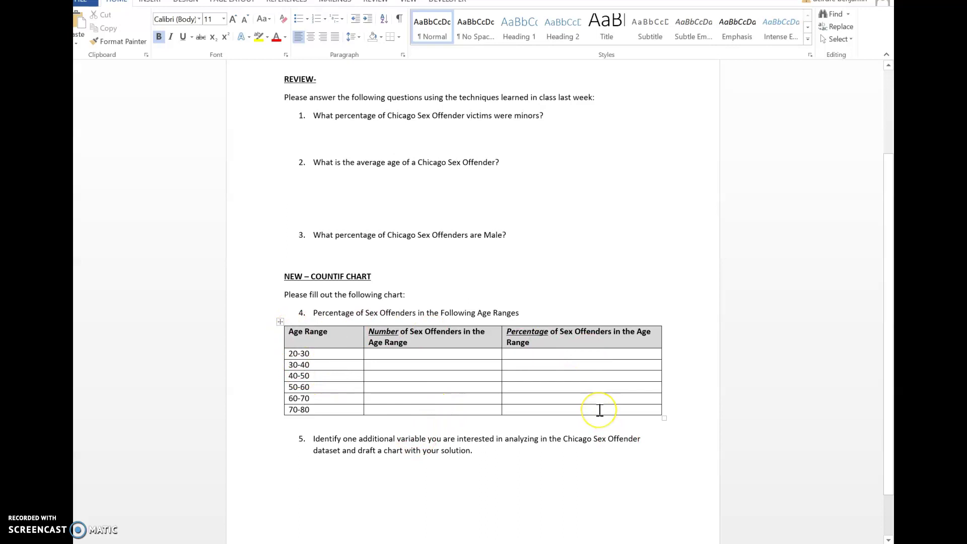
pyautogui.click(588, 396)
# Switch to the Chicago Sex Offenders spreadsheet in Google Sheets, select the AGE column and open the Calculations sheet
pyautogui.click(74, 123)
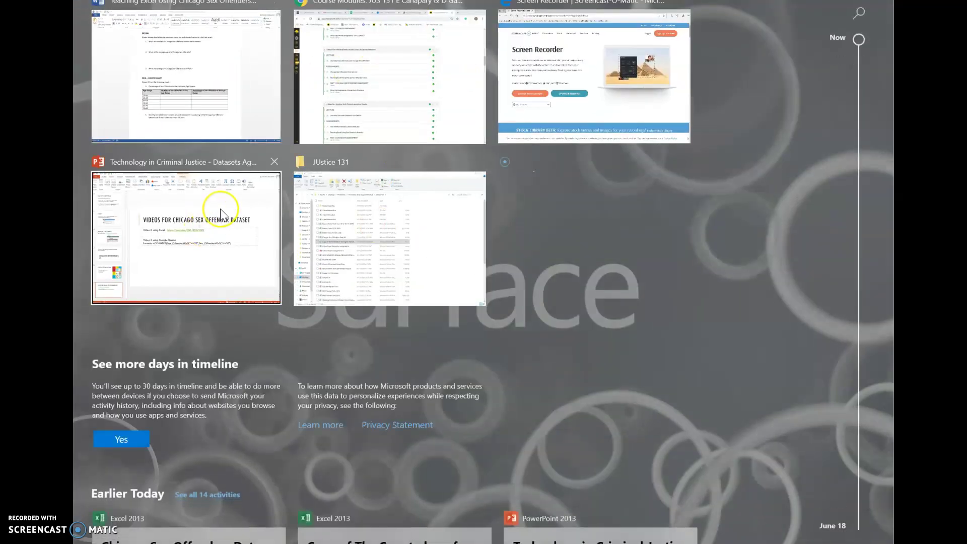
pyautogui.click(416, 139)
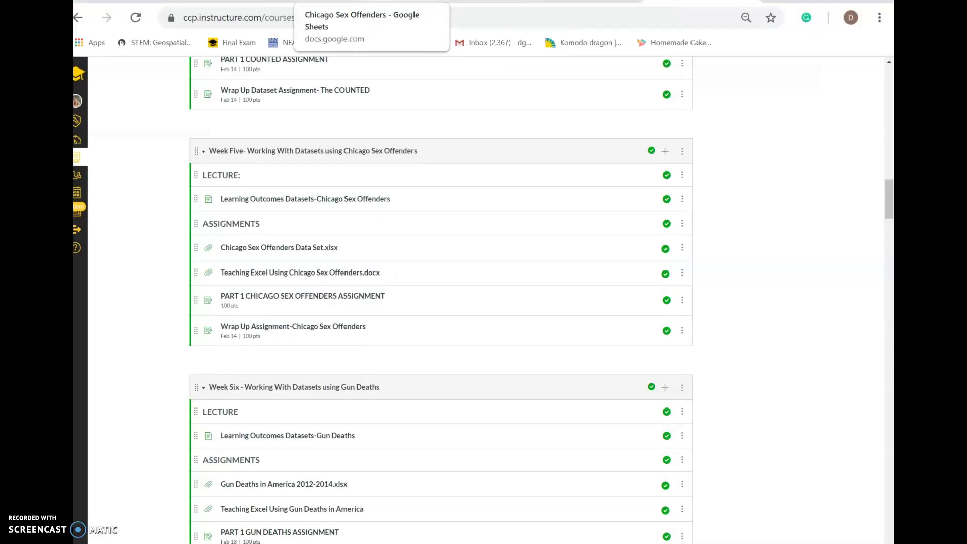
pyautogui.click(352, 2)
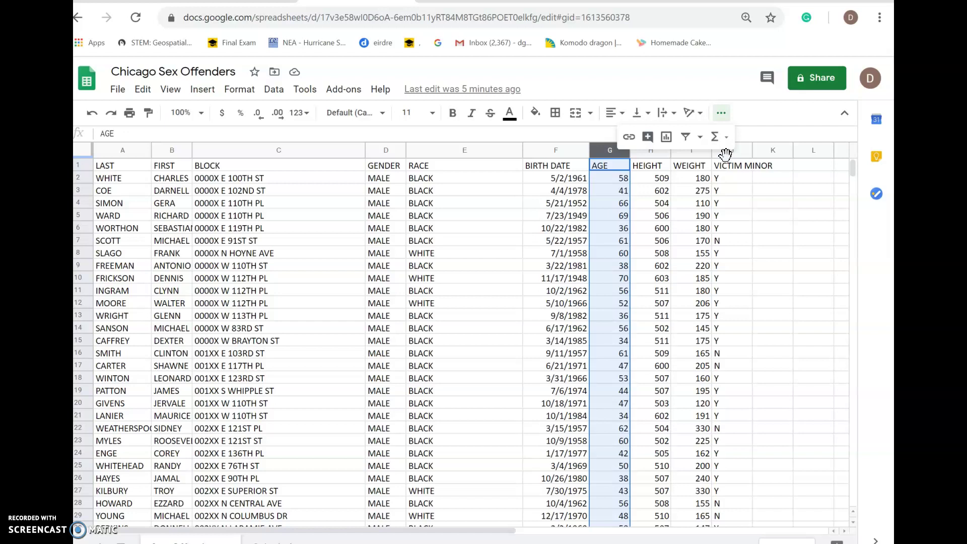
pyautogui.click(605, 148)
pyautogui.click(285, 541)
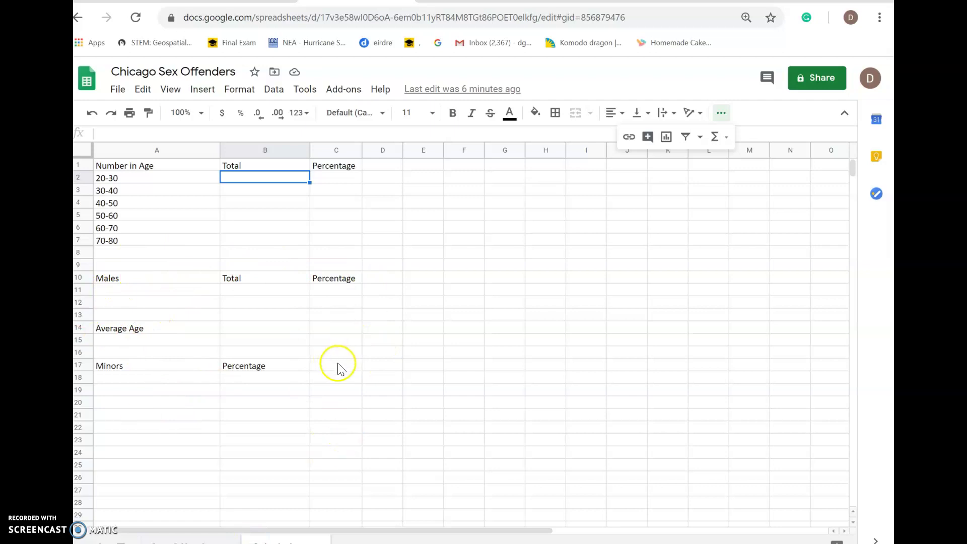
# Insert a COUNTIF function in cell A11 under the Males heading
pyautogui.click(136, 292)
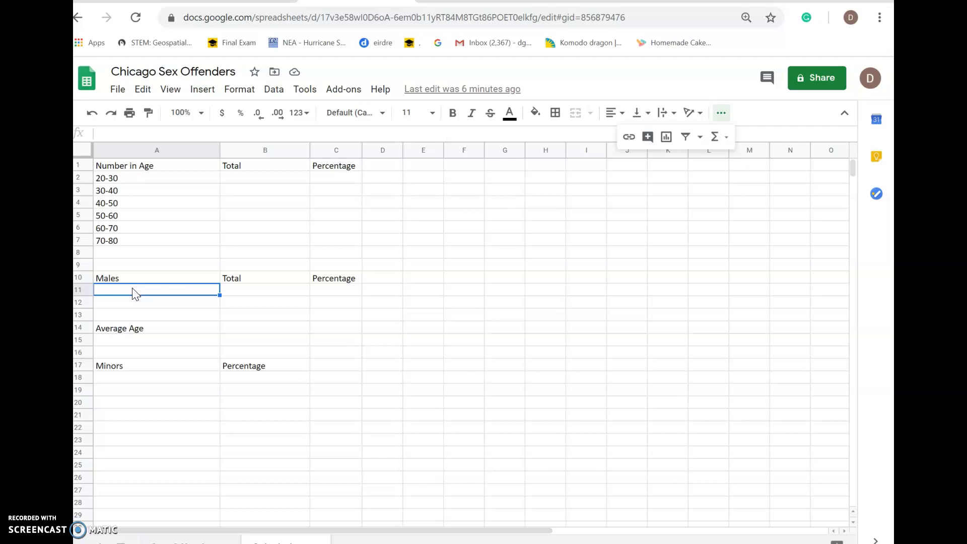
pyautogui.click(134, 293)
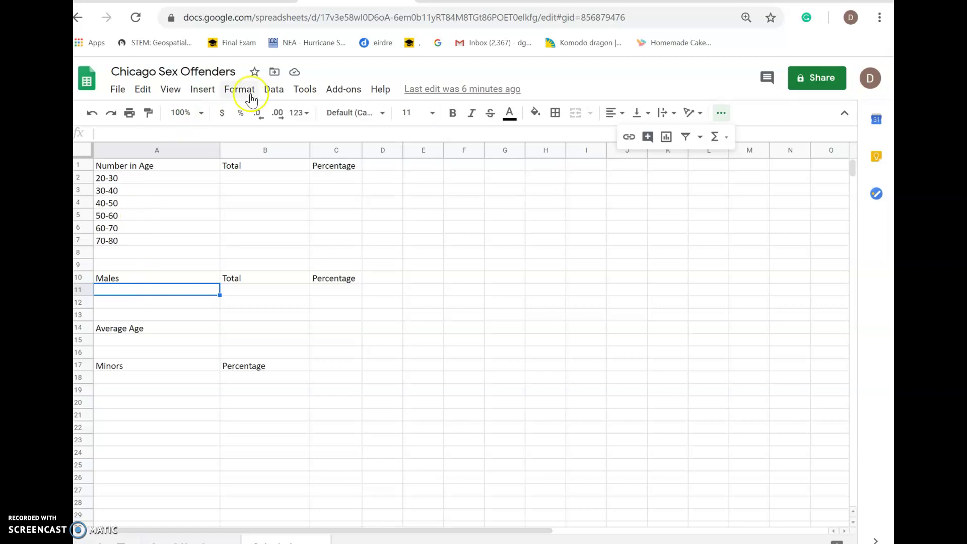
pyautogui.click(726, 117)
pyautogui.click(726, 117)
pyautogui.click(726, 137)
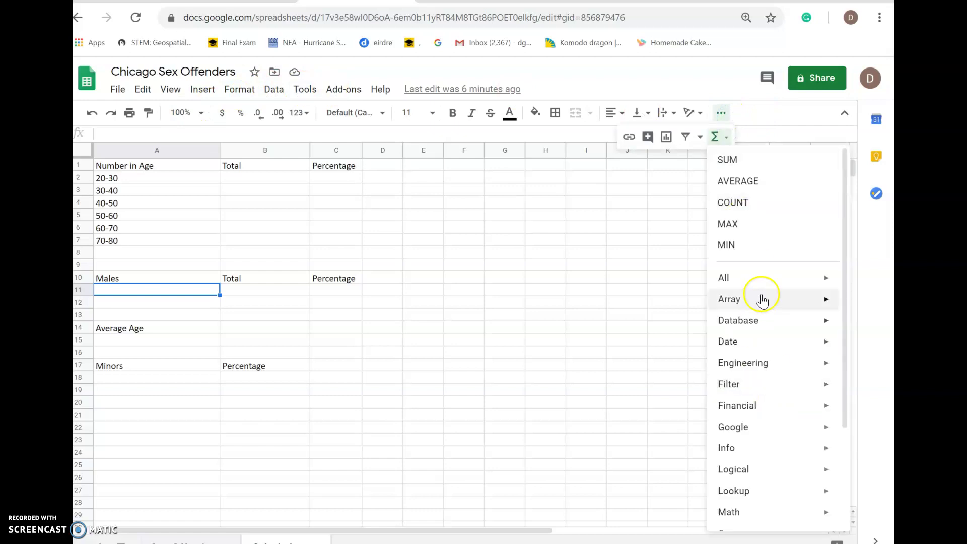
pyautogui.moveTo(766, 278)
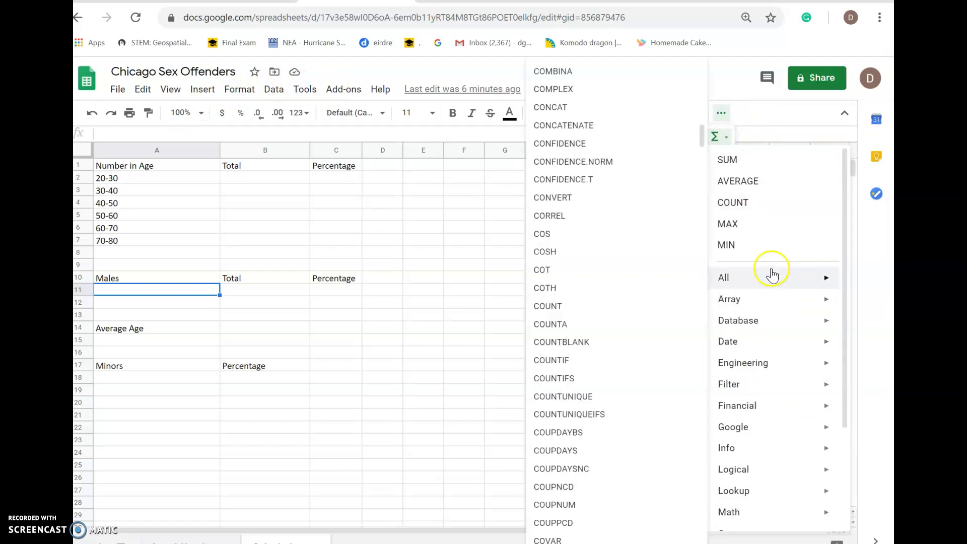
pyautogui.click(602, 363)
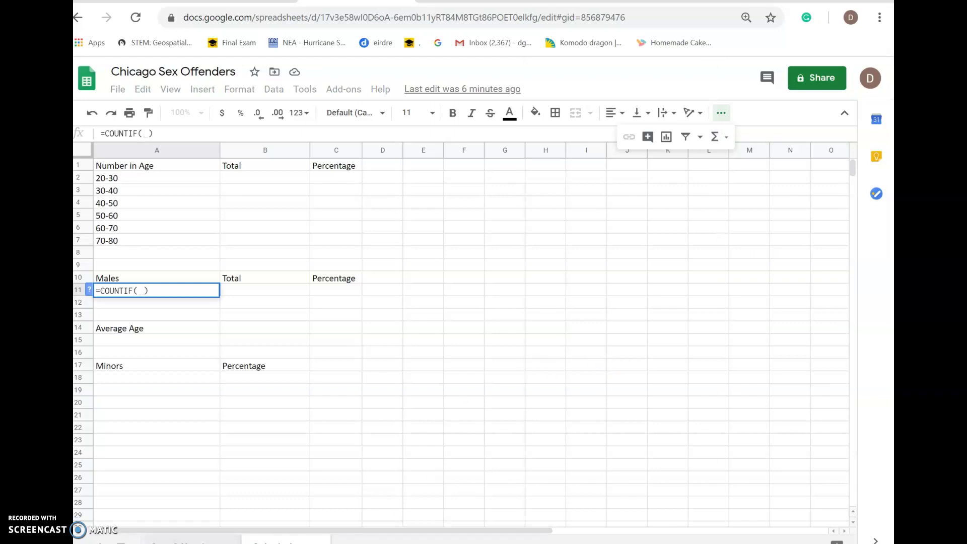
# Complete the COUNTIF formula with the GENDER column D of the Sex_Offenders sheet as range and "MALE" as criterion
pyautogui.click(192, 542)
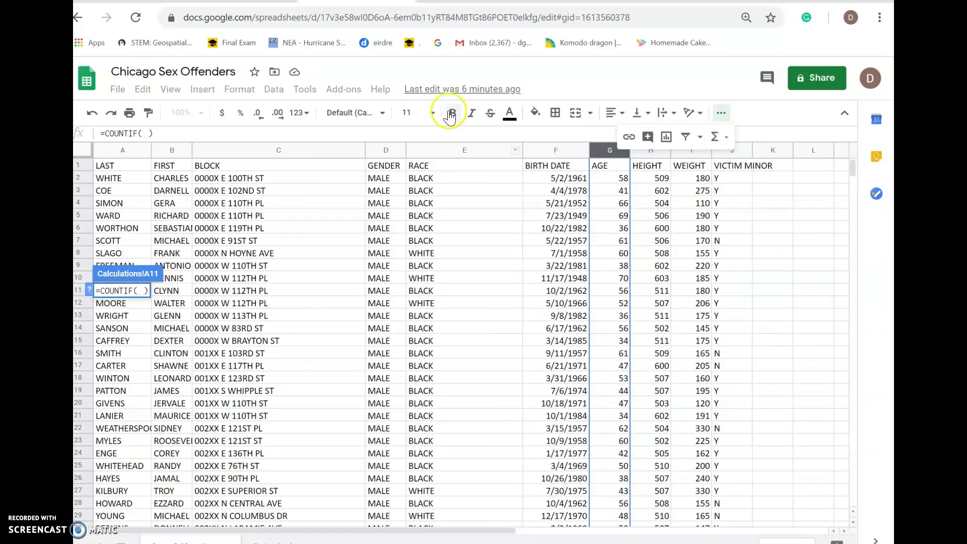
pyautogui.click(383, 150)
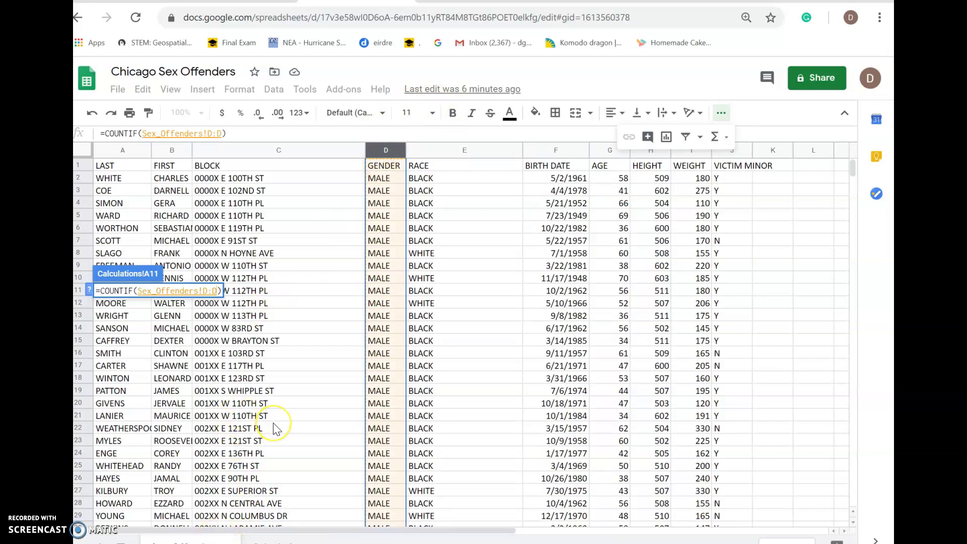
pyautogui.write(',"')
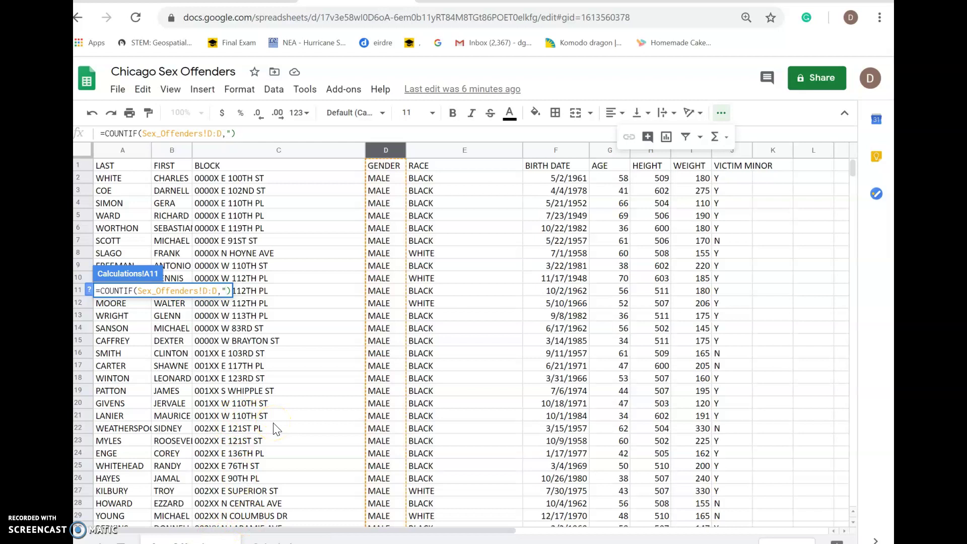
pyautogui.write('Maled')
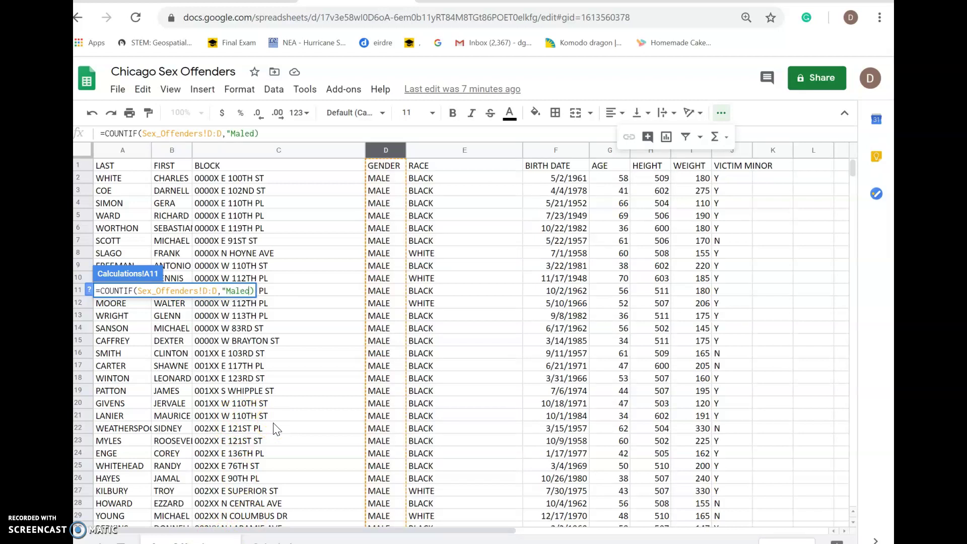
pyautogui.press('BackSpace')
pyautogui.press('BackSpace')
pyautogui.press('BackSpace')
pyautogui.write('ALE')
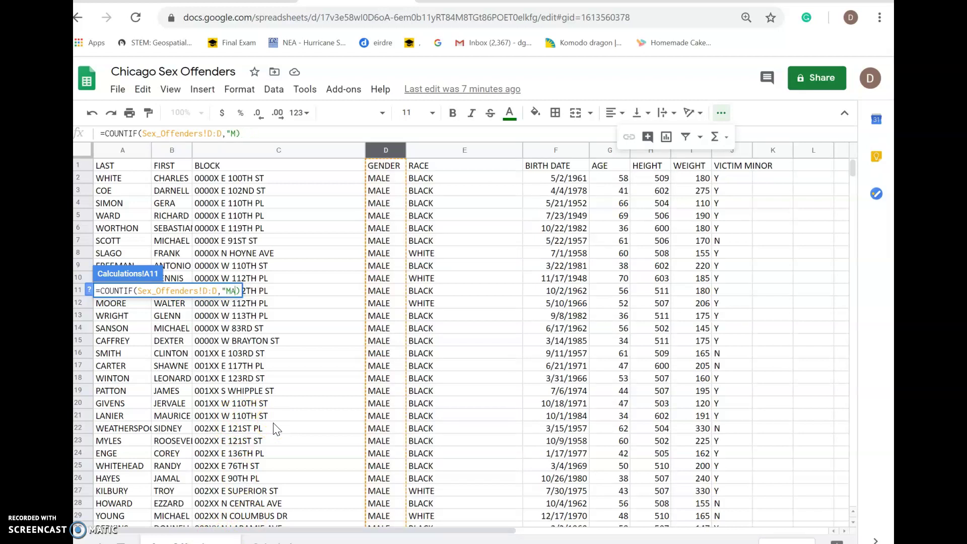
pyautogui.write('")')
pyautogui.press('Return')
pyautogui.click(183, 289)
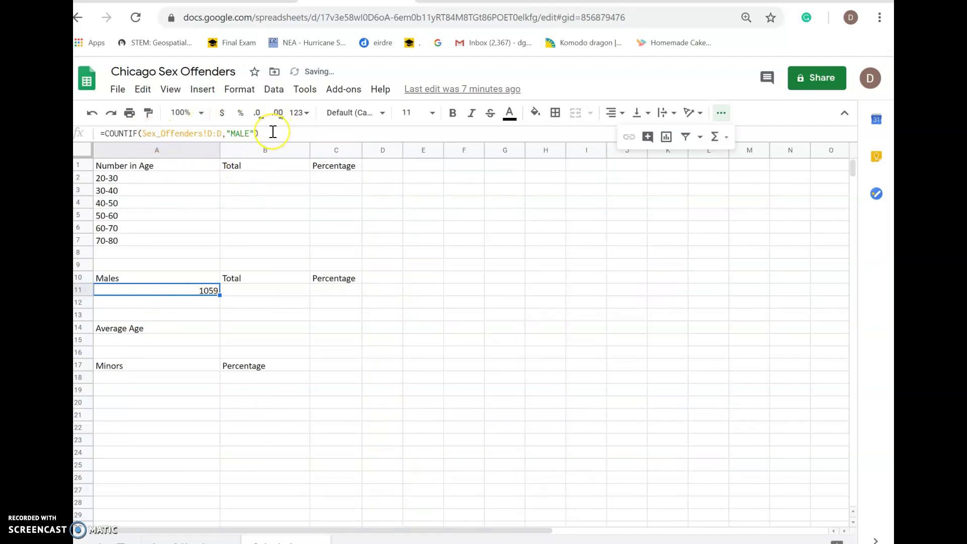
# Check the first and last row numbers of the records on the Sex_Offenders sheet, and return to cell B11 of Calculations
pyautogui.click(239, 292)
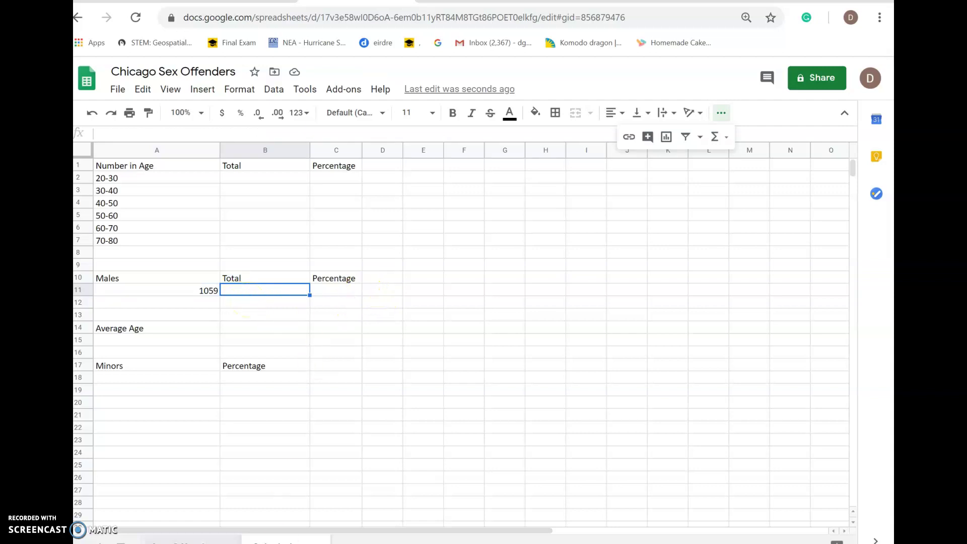
pyautogui.click(189, 542)
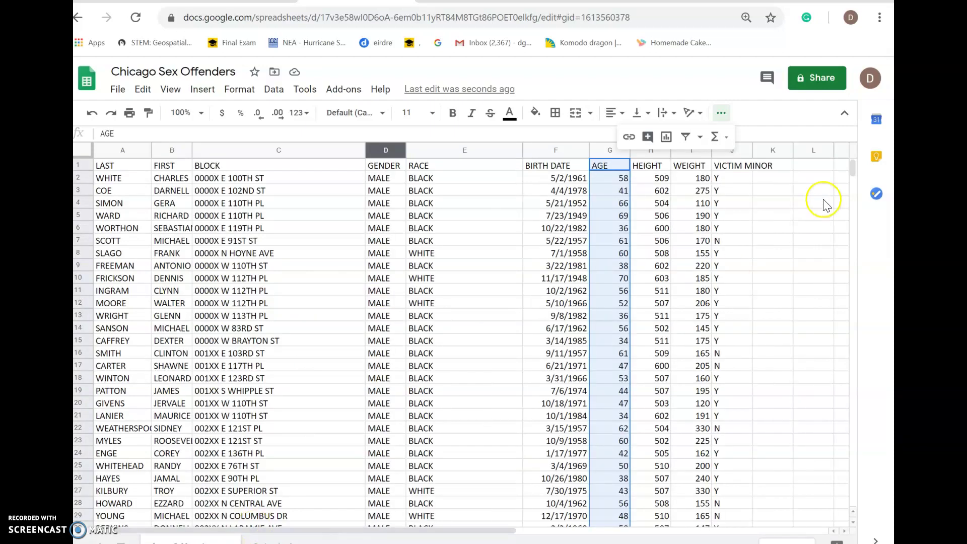
pyautogui.click(853, 168)
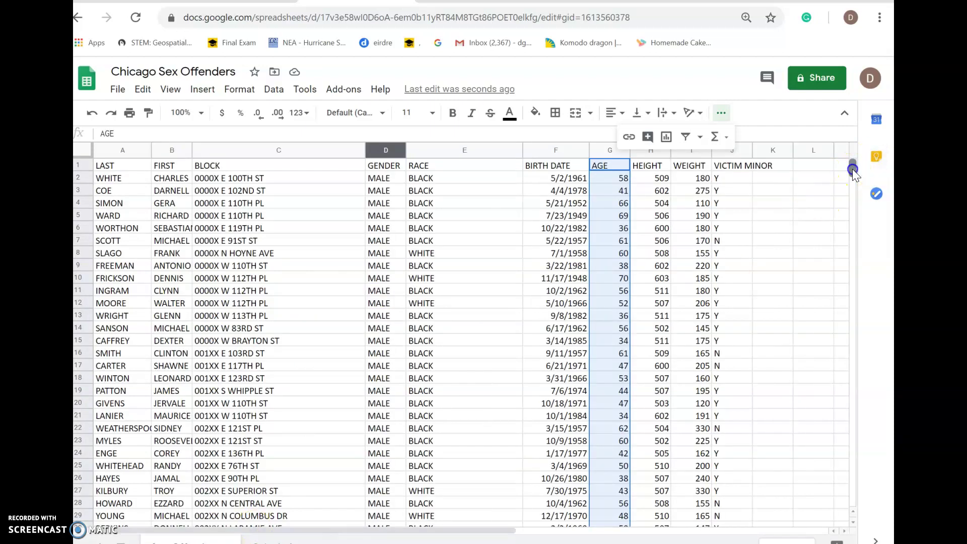
pyautogui.moveTo(852, 170); pyautogui.dragTo(855, 516)
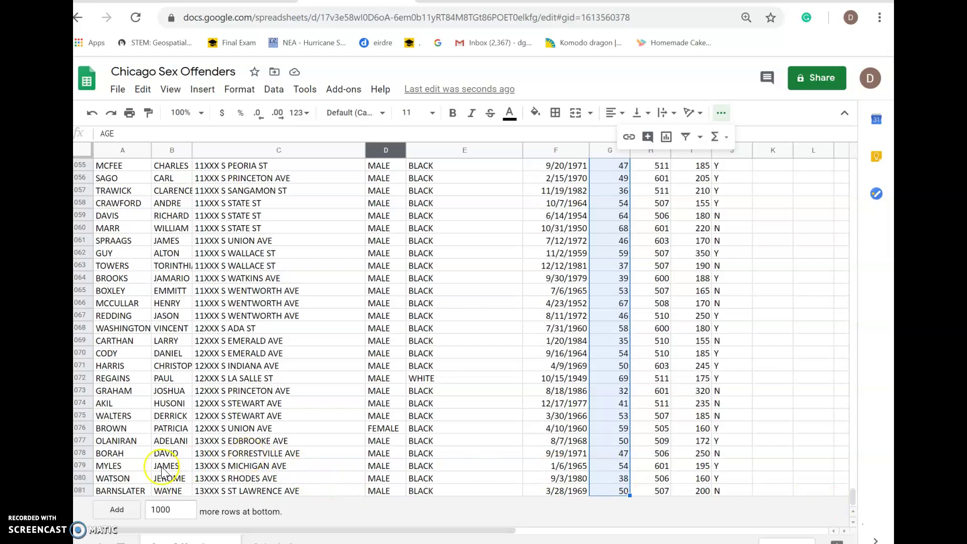
pyautogui.click(88, 492)
pyautogui.click(853, 494)
pyautogui.moveTo(853, 494); pyautogui.dragTo(834, 155)
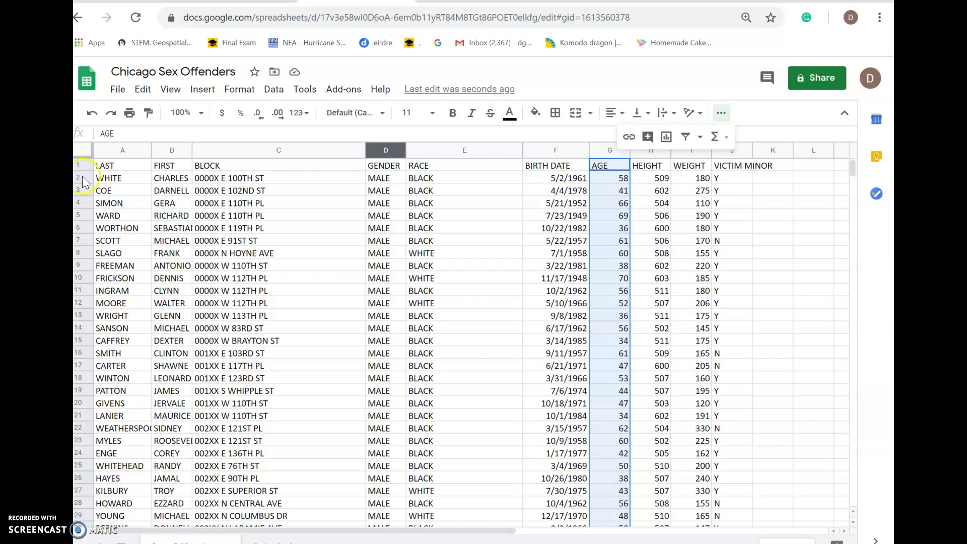
pyautogui.click(257, 542)
pyautogui.click(273, 289)
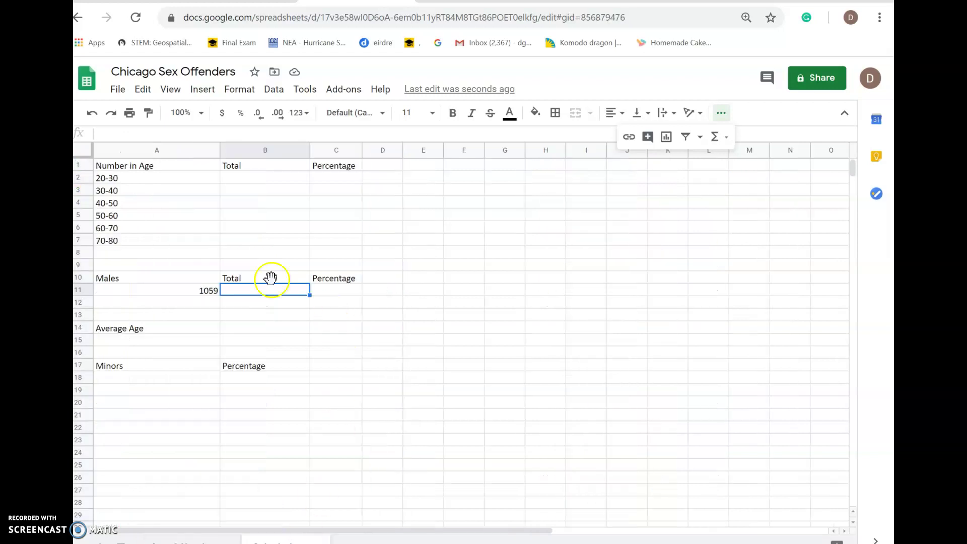
pyautogui.write('=')
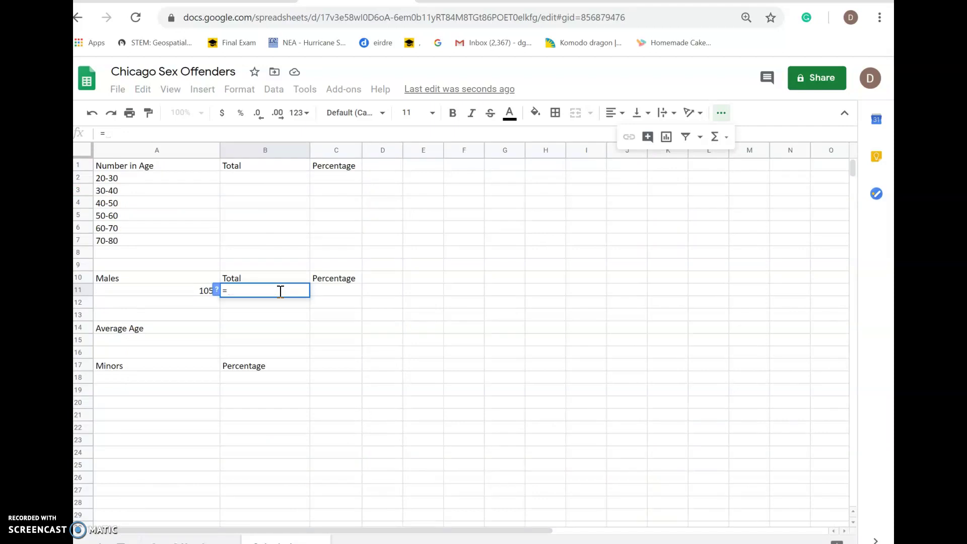
pyautogui.click(258, 314)
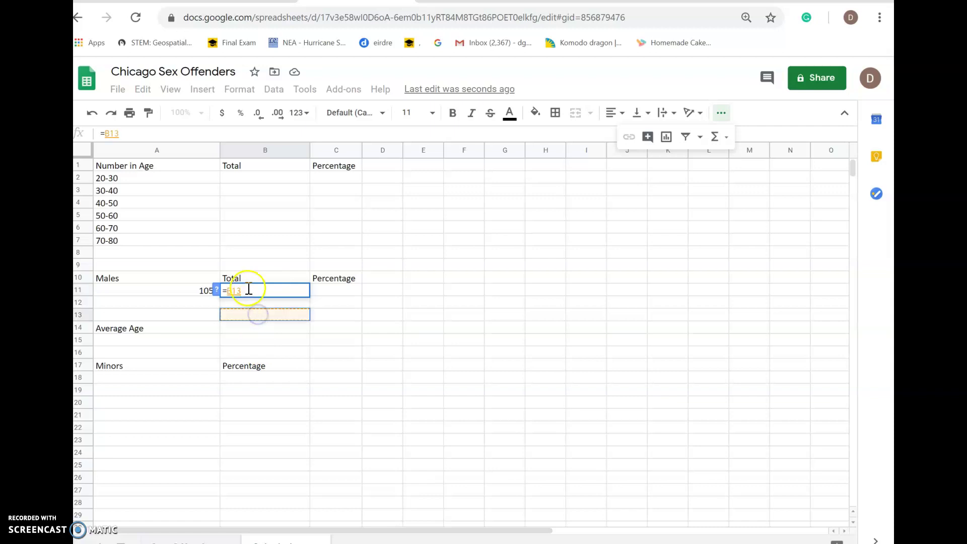
pyautogui.press('BackSpace')
pyautogui.press('BackSpace')
pyautogui.press('BackSpace')
pyautogui.press('BackSpace')
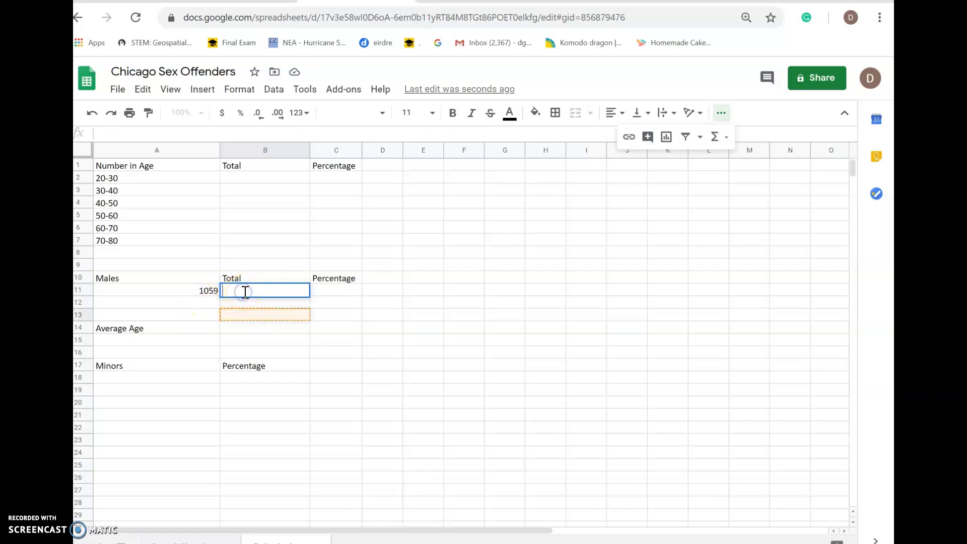
# Enter the formula =1059/1080 in cell B11 to calculate the percentage of male offenders
pyautogui.write('=1')
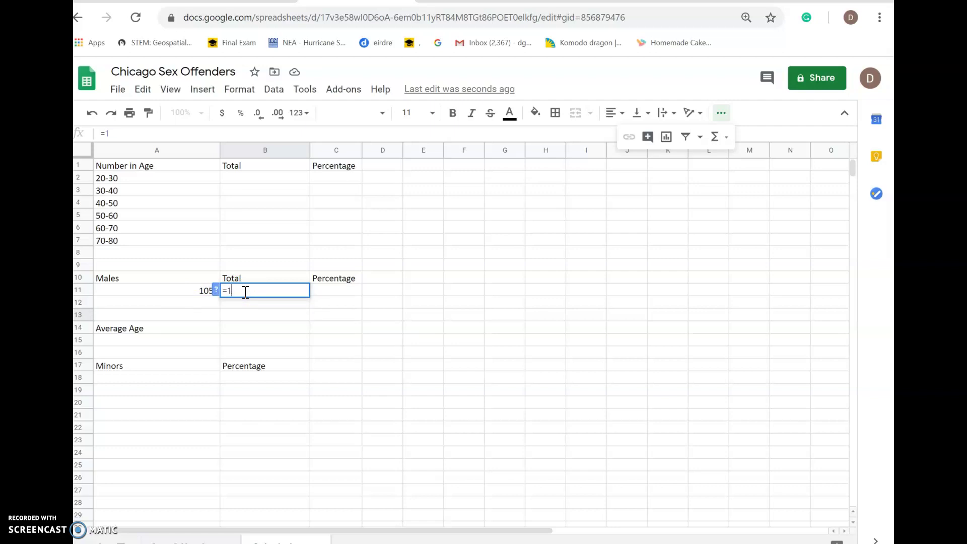
pyautogui.write('059/1080')
pyautogui.press('Return')
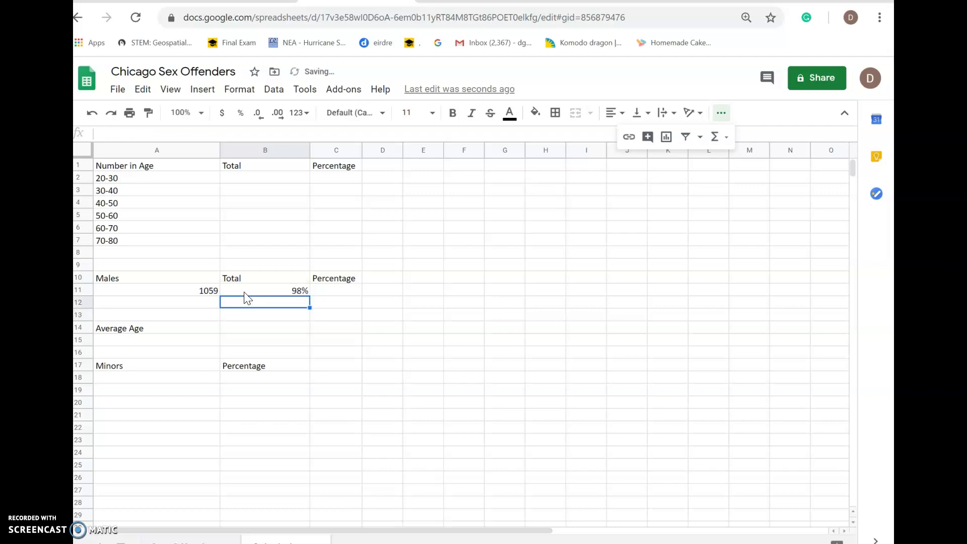
pyautogui.click(244, 292)
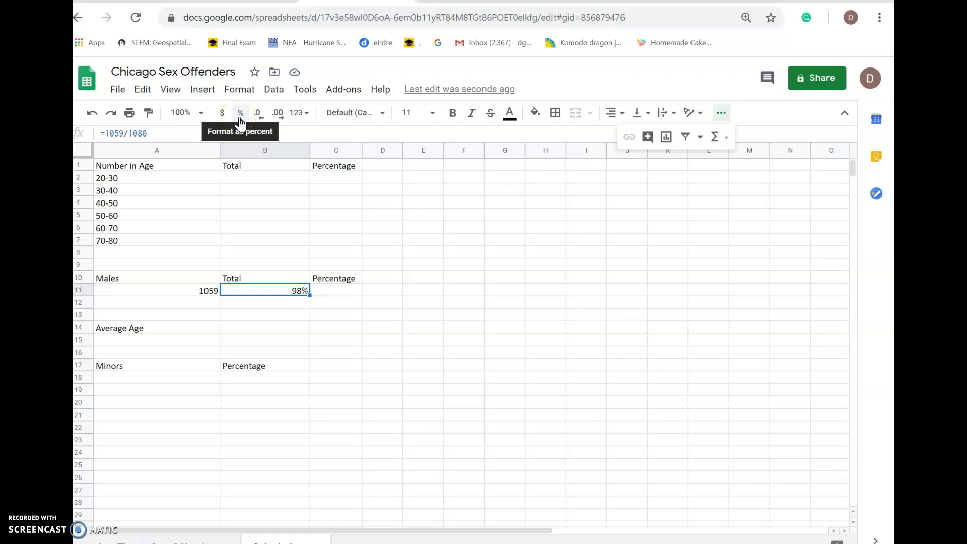
pyautogui.click(281, 115)
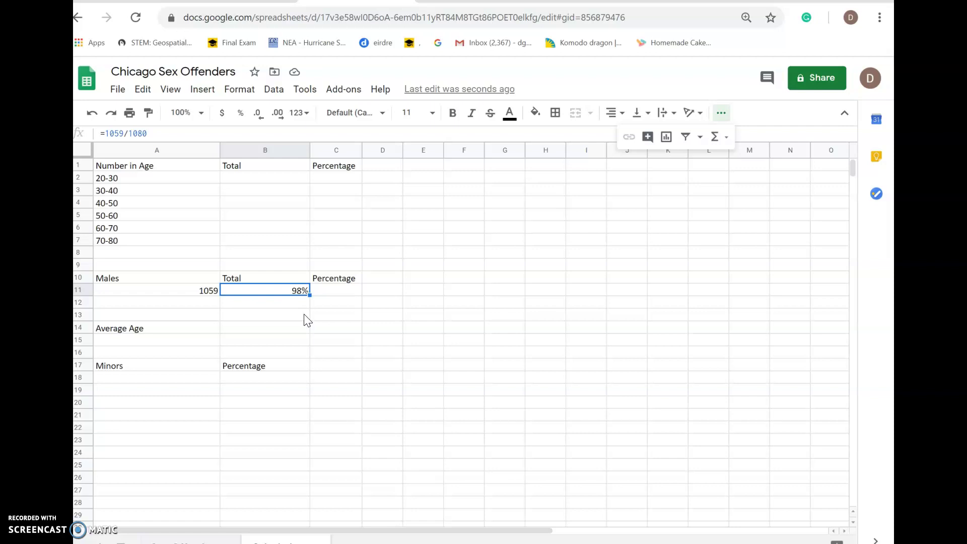
# Insert a COUNTIFS function in cell B2, the Total for ages 20-30
pyautogui.click(296, 179)
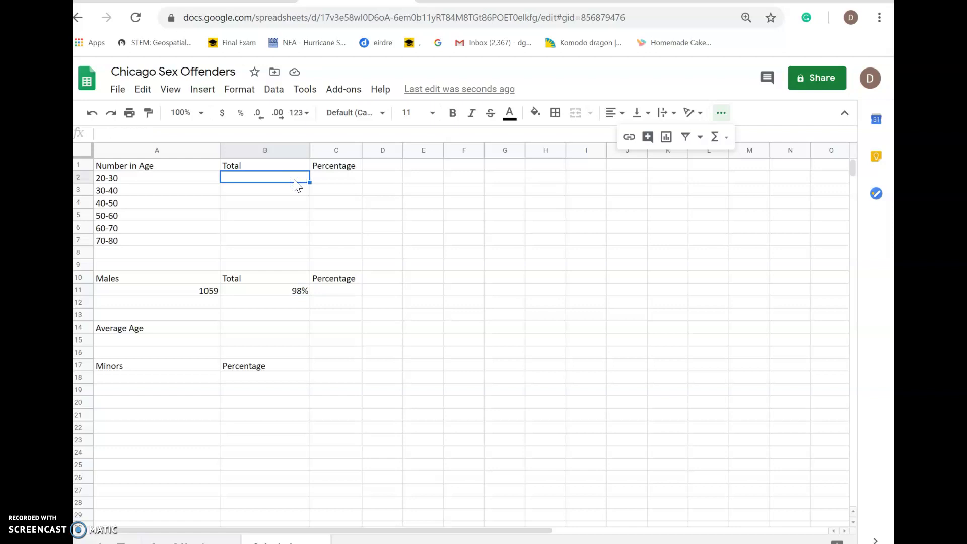
pyautogui.click(270, 179)
pyautogui.click(249, 182)
pyautogui.click(726, 136)
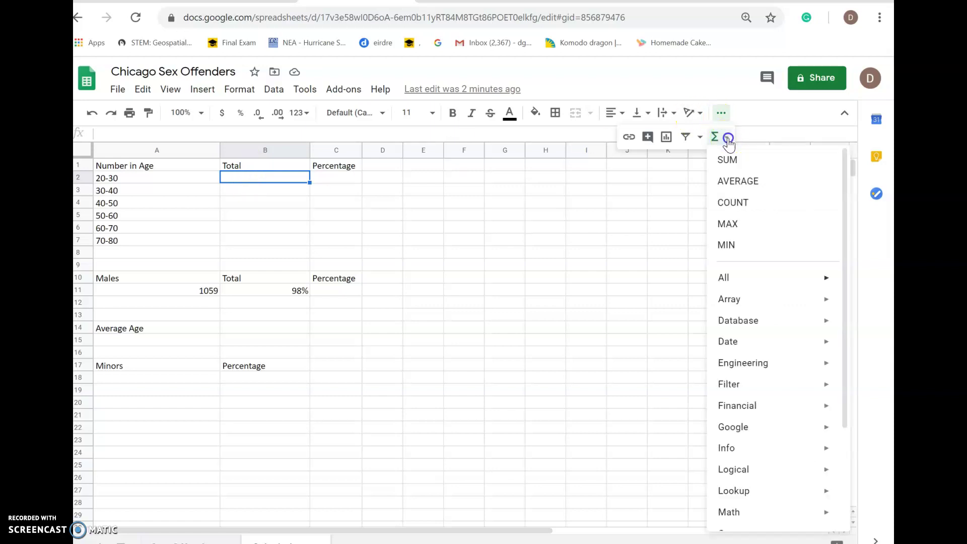
pyautogui.click(731, 277)
pyautogui.click(623, 378)
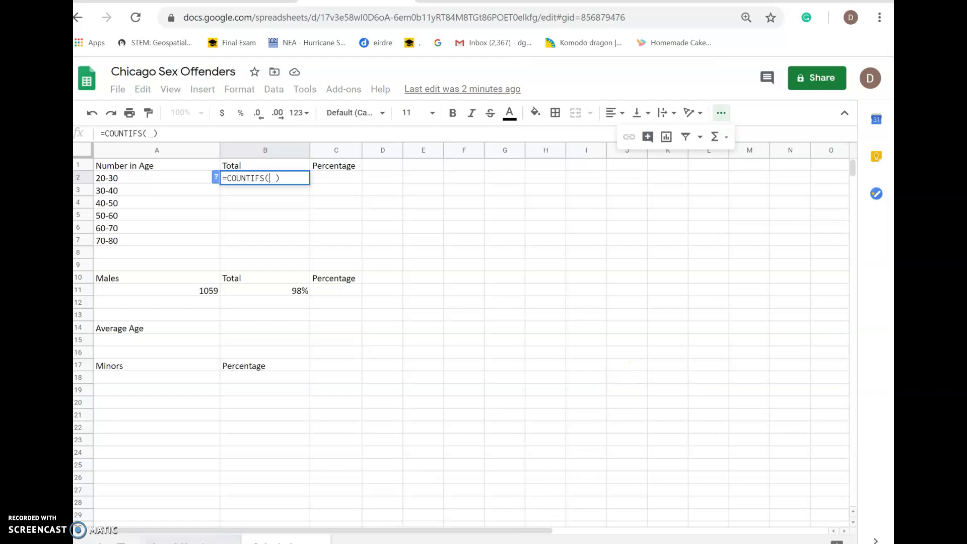
# Give the COUNTIFS formula the AGE column G of the Sex_Offenders sheet as range and ">=20" as criterion, and enter it
pyautogui.click(232, 539)
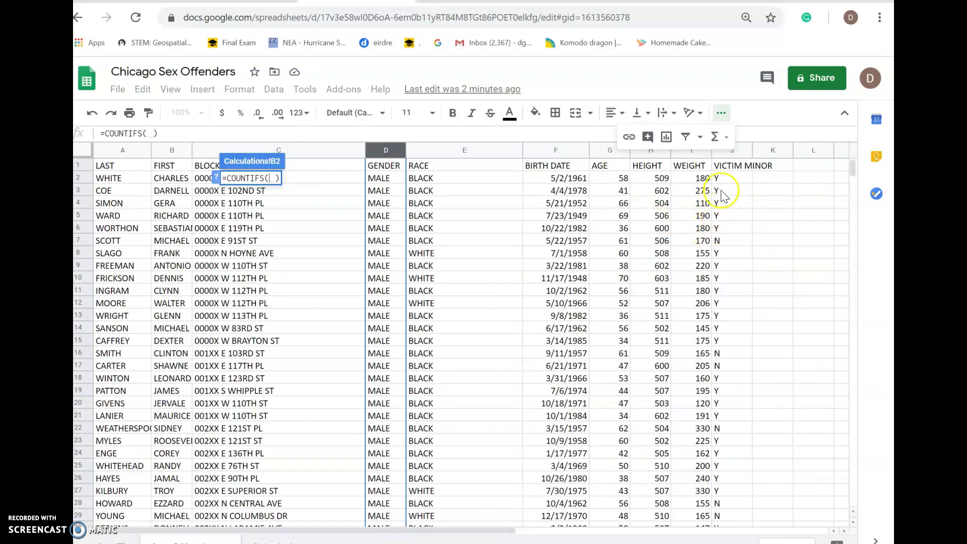
pyautogui.click(609, 151)
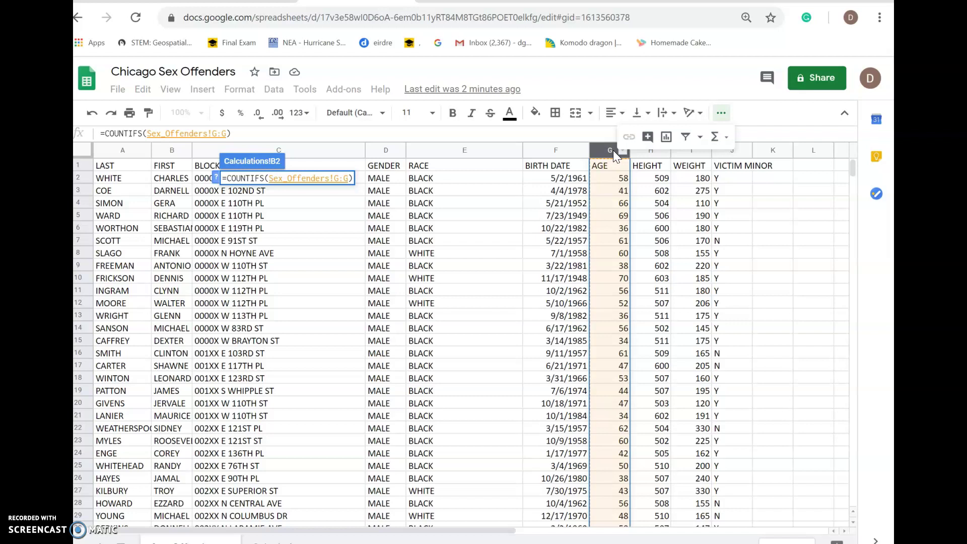
pyautogui.write(', ')
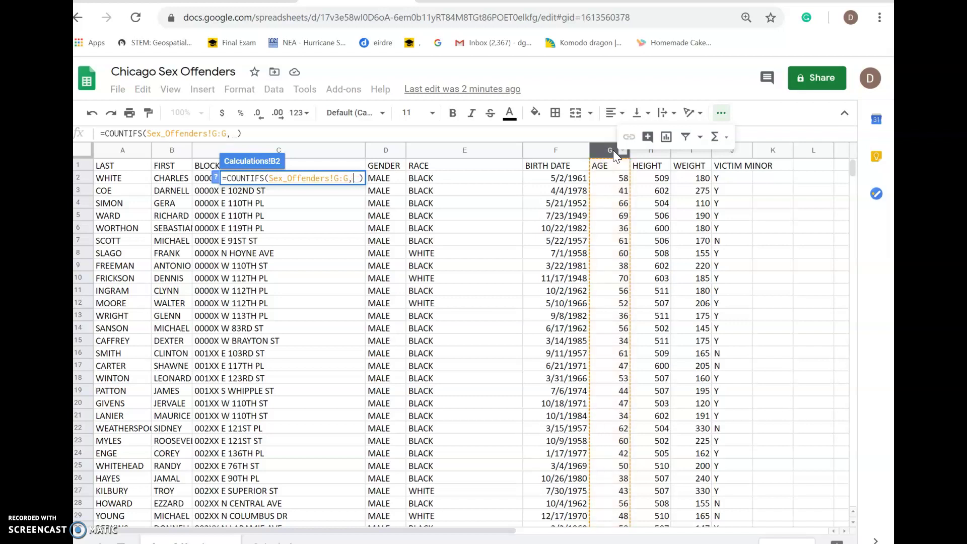
pyautogui.write('"')
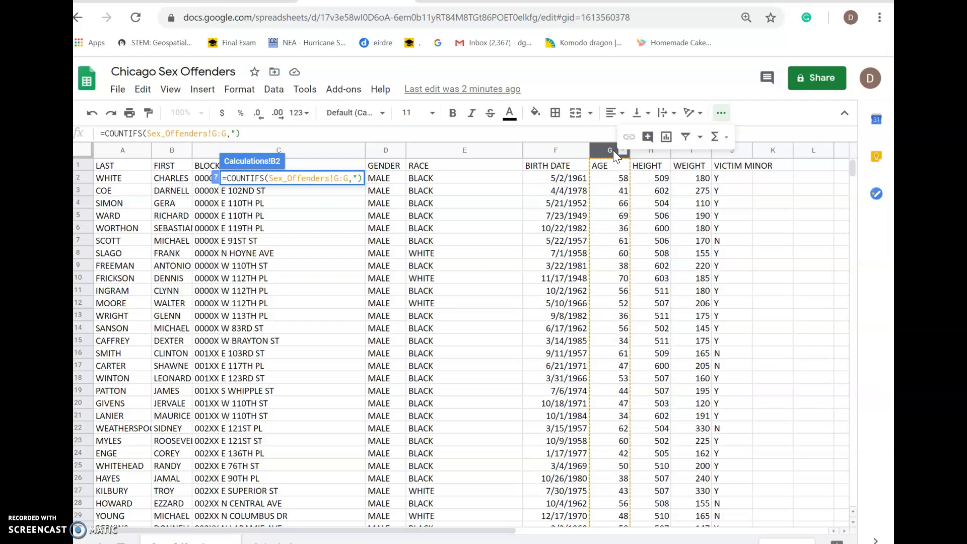
pyautogui.write('>=20')
pyautogui.write(',')
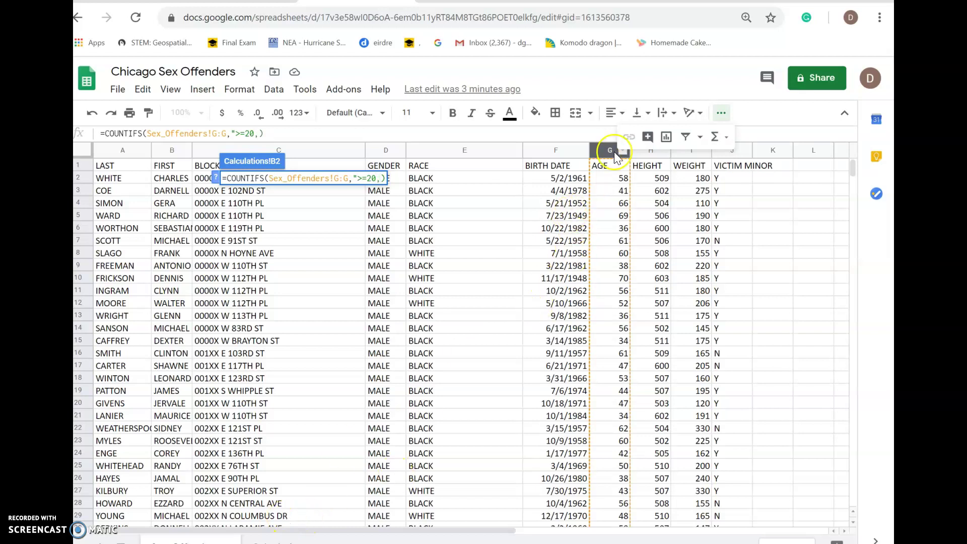
pyautogui.write('"')
pyautogui.press('Return')
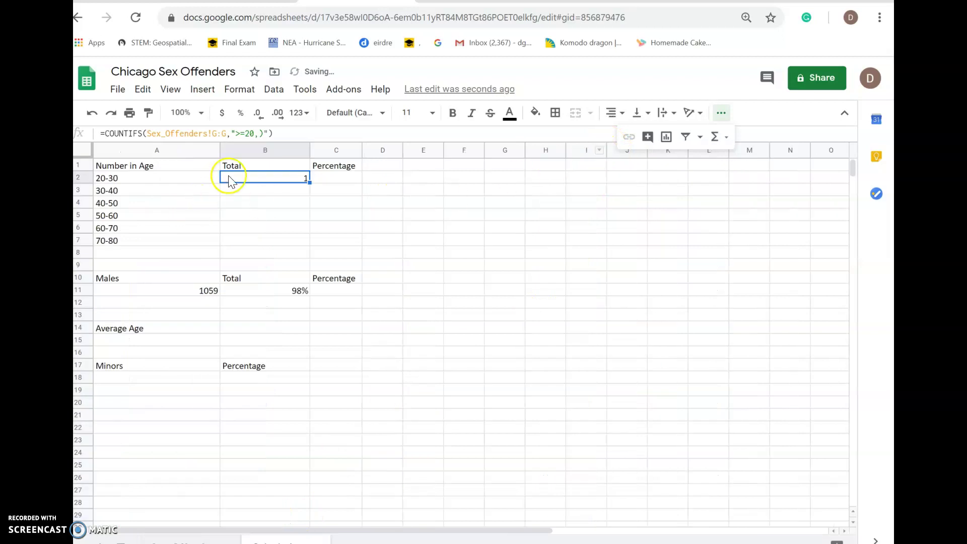
# Correct the B2 formula so the closing quote directly follows >=20, and add a copy of Sex_Offenders!G:G as the second range
pyautogui.click(254, 134)
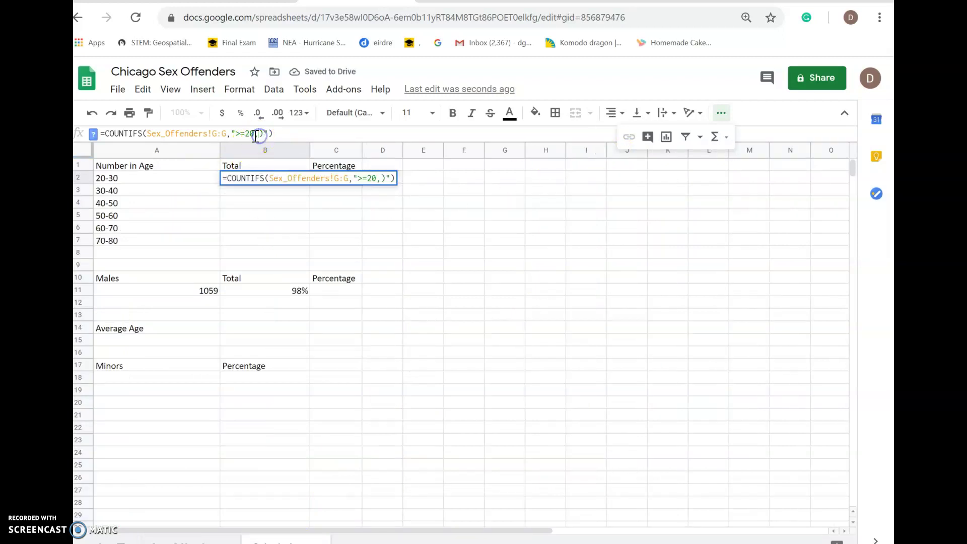
pyautogui.moveTo(147, 134); pyautogui.dragTo(230, 135)
pyautogui.hotkey('ctrl', 'c')
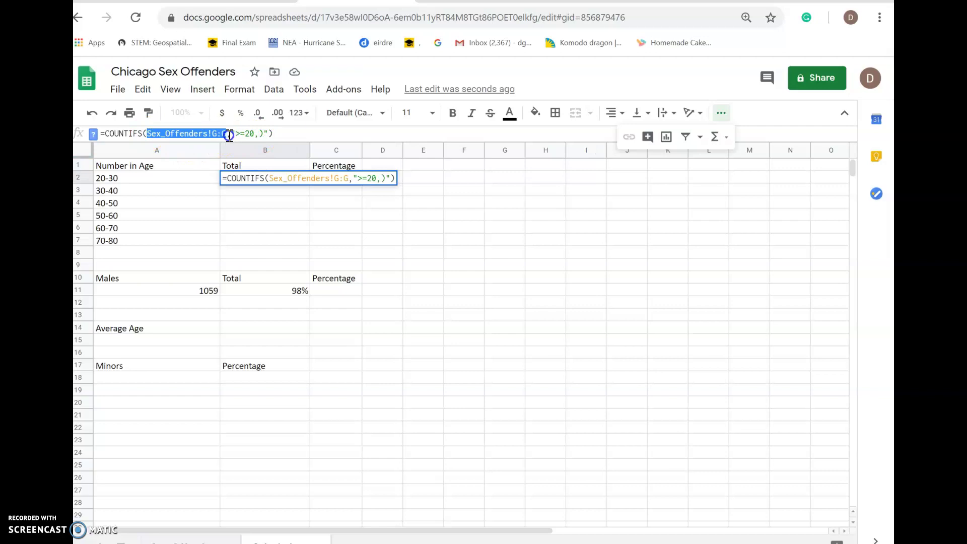
pyautogui.click(270, 134)
pyautogui.press('BackSpace')
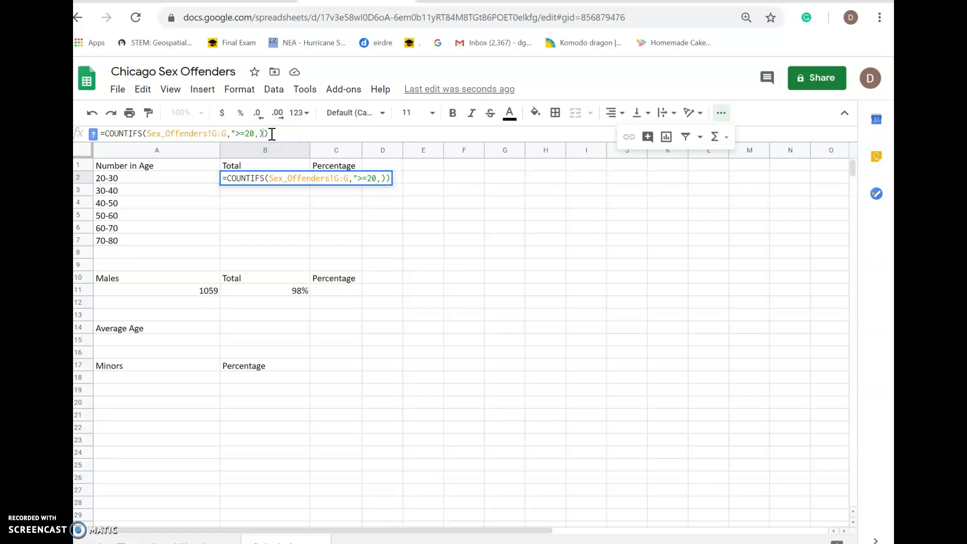
pyautogui.press('BackSpace')
pyautogui.write('"')
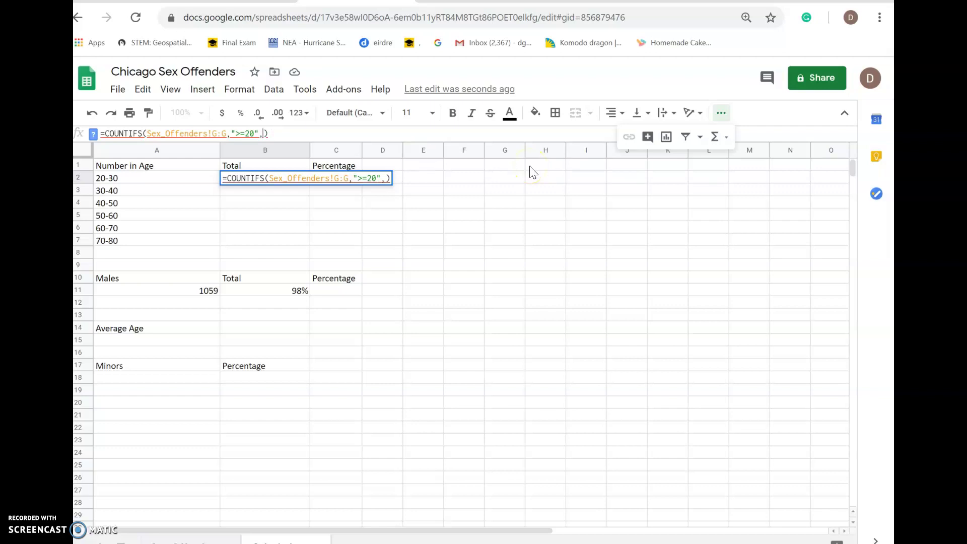
pyautogui.hotkey('ctrl', 'v')
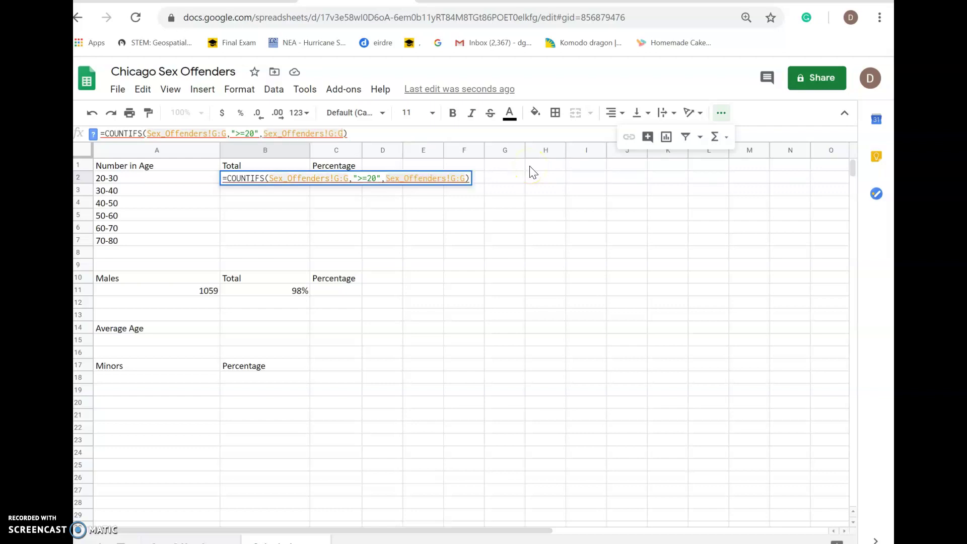
# Complete the B2 formula with "<=30" as the criterion for the second range
pyautogui.write(', ')
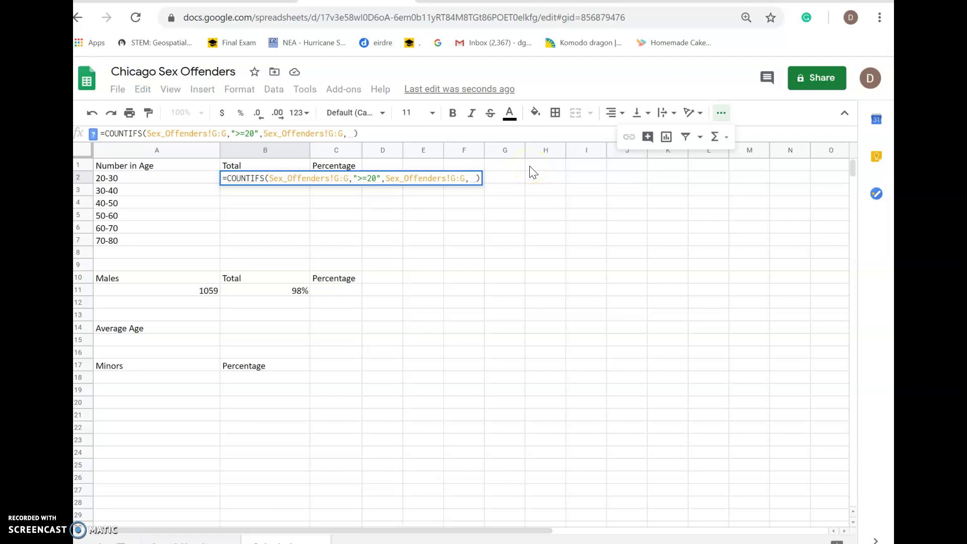
pyautogui.write('"')
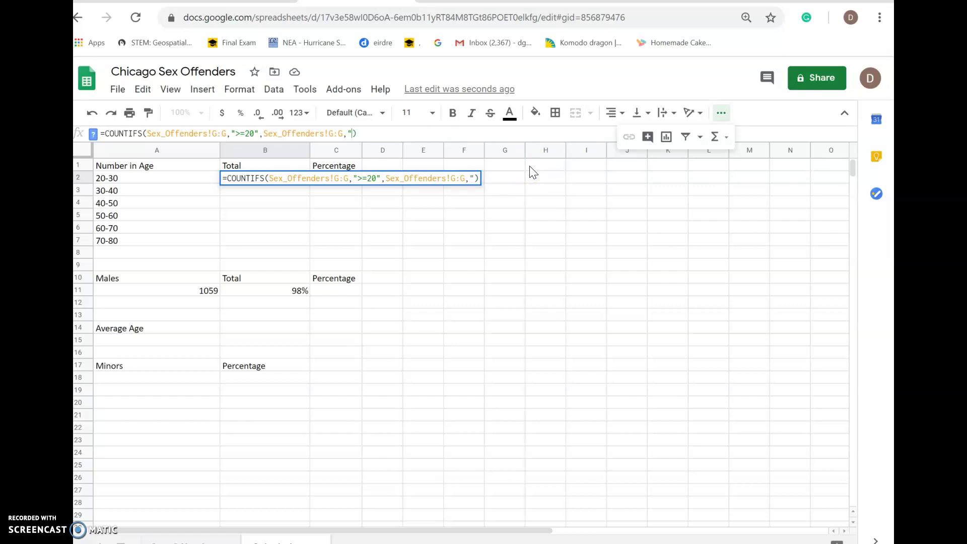
pyautogui.write('<=30"')
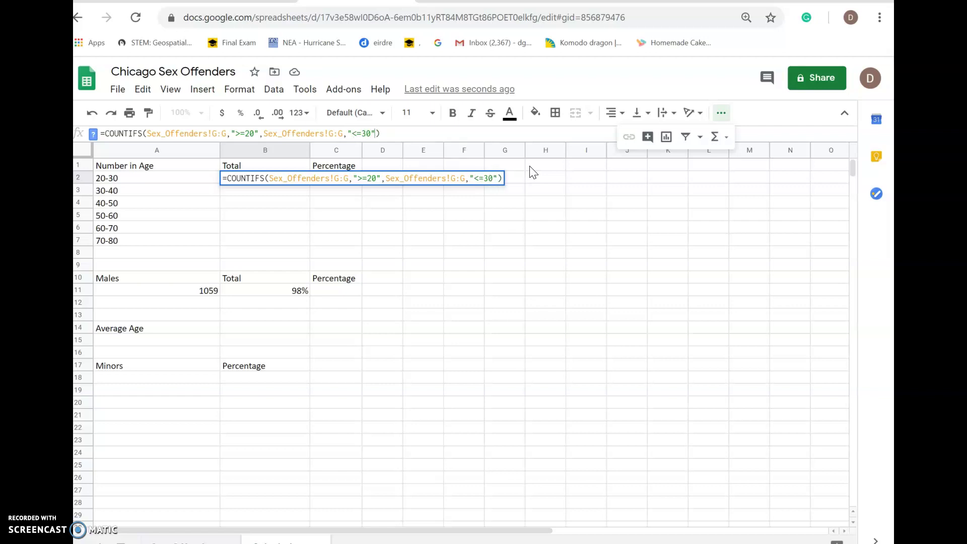
pyautogui.press('Return')
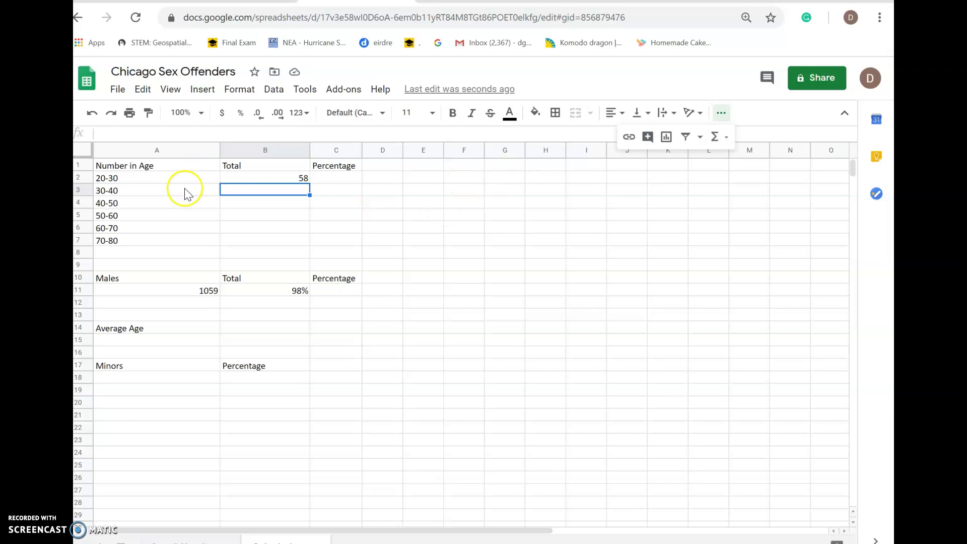
# Start a COUNTIFS formula in cell B3 with the AGE column G of Sex_Offenders as range and ">=30" as criterion
pyautogui.click(726, 137)
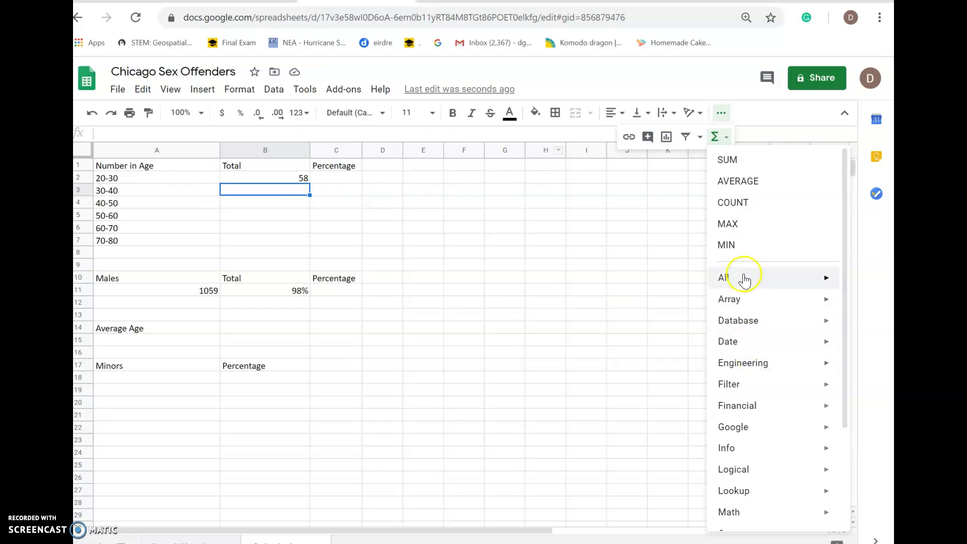
pyautogui.moveTo(741, 278)
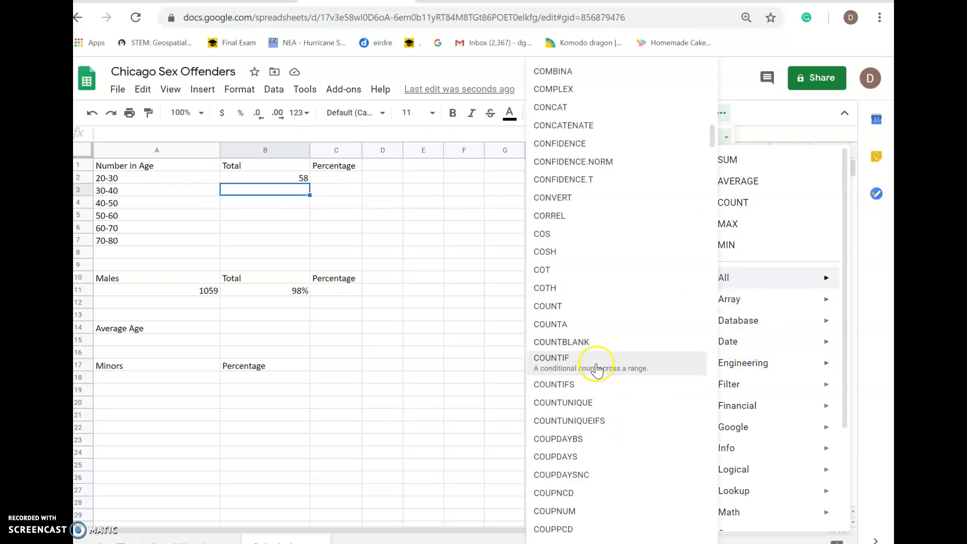
pyautogui.click(596, 388)
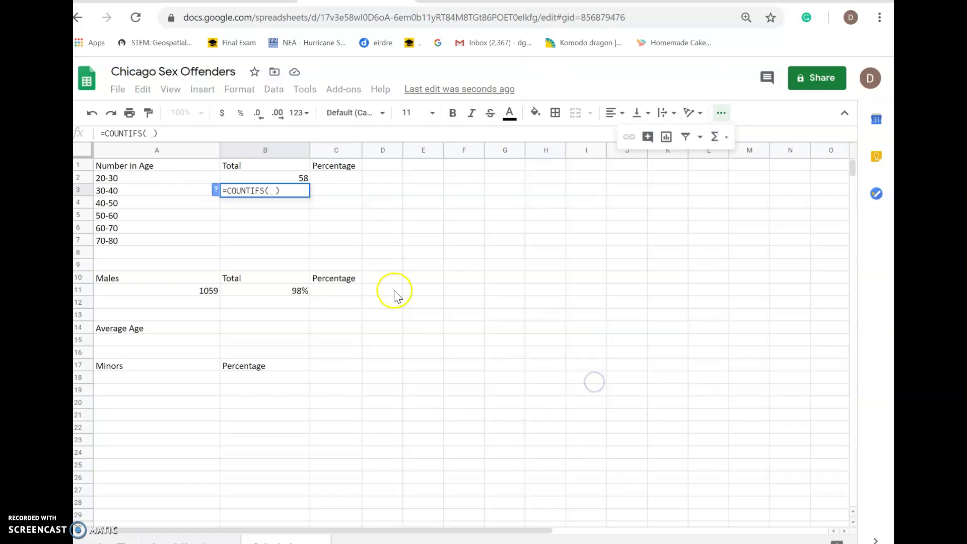
pyautogui.click(186, 538)
pyautogui.click(594, 149)
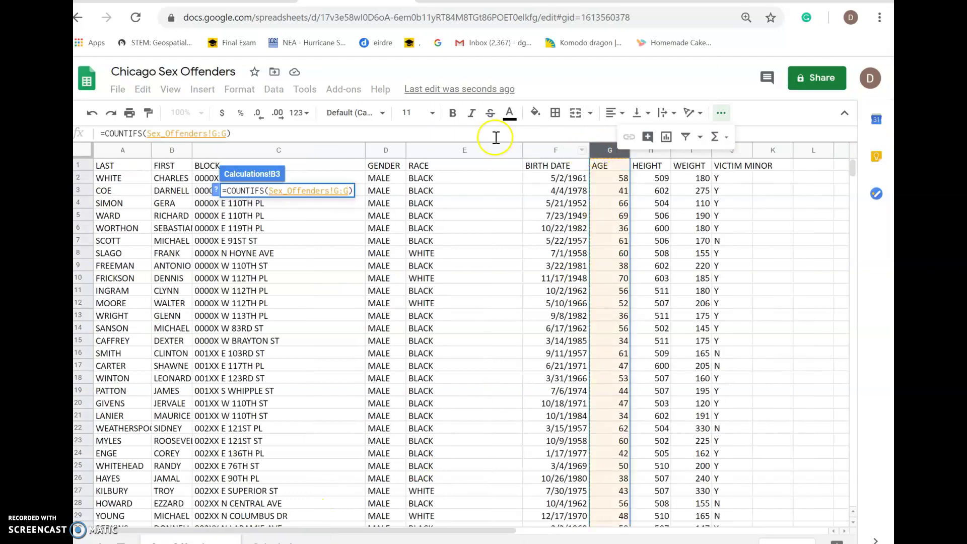
pyautogui.write(', ')
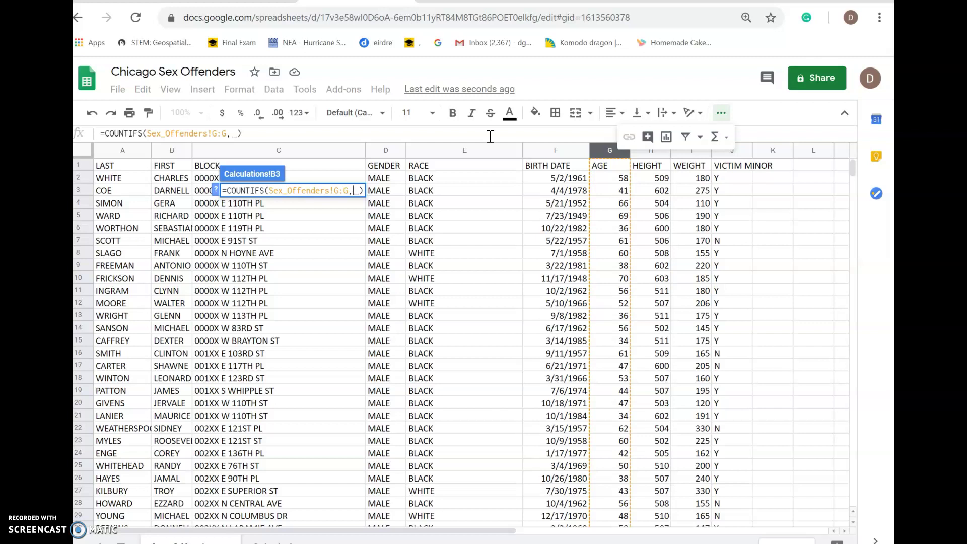
pyautogui.write('"')
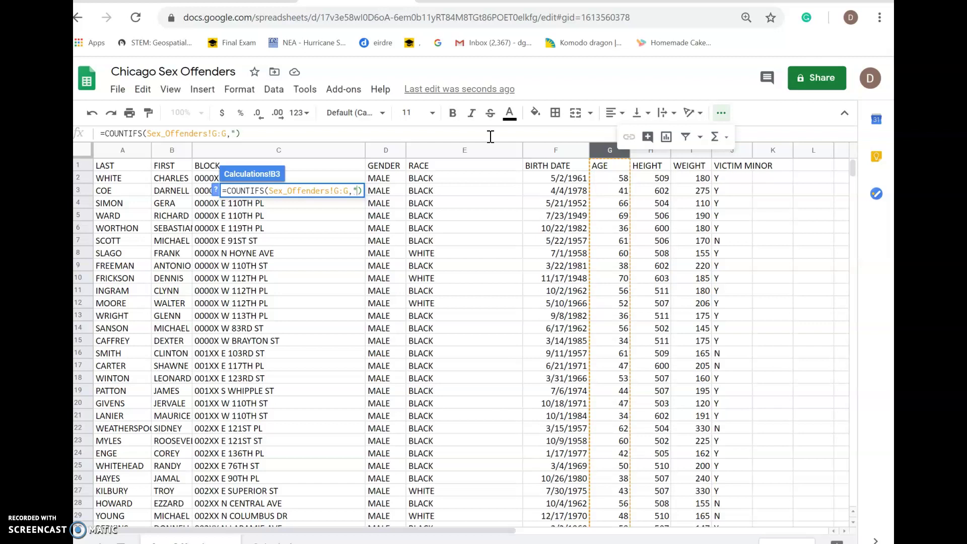
pyautogui.write('>=30",')
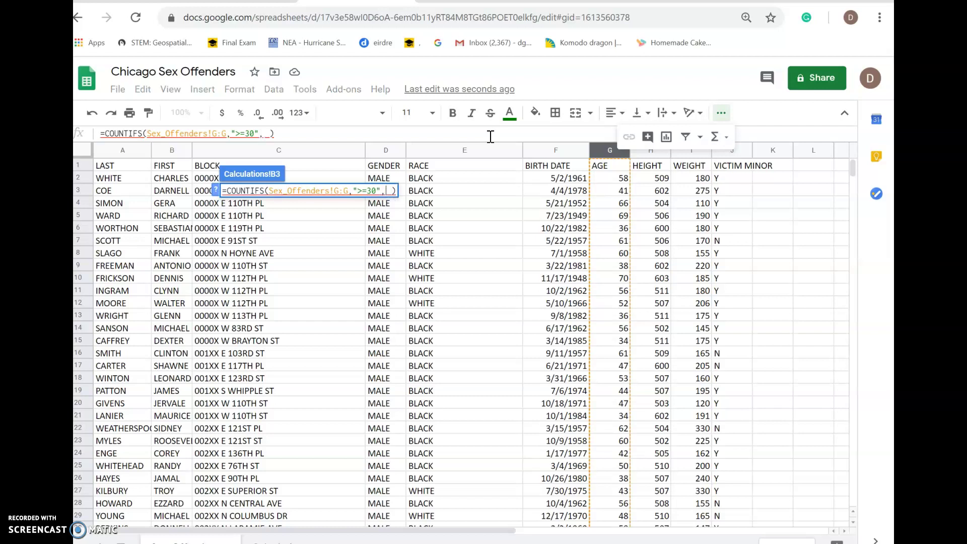
# Complete the B3 formula with the AGE column G as second range and "<=40" as its criterion
pyautogui.click(607, 151)
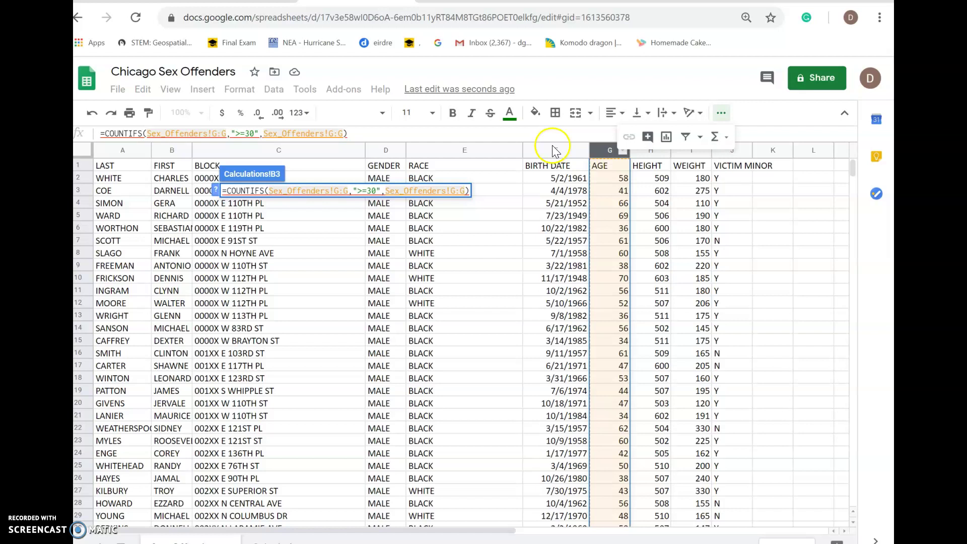
pyautogui.write(',')
pyautogui.press('BackSpace')
pyautogui.write('"')
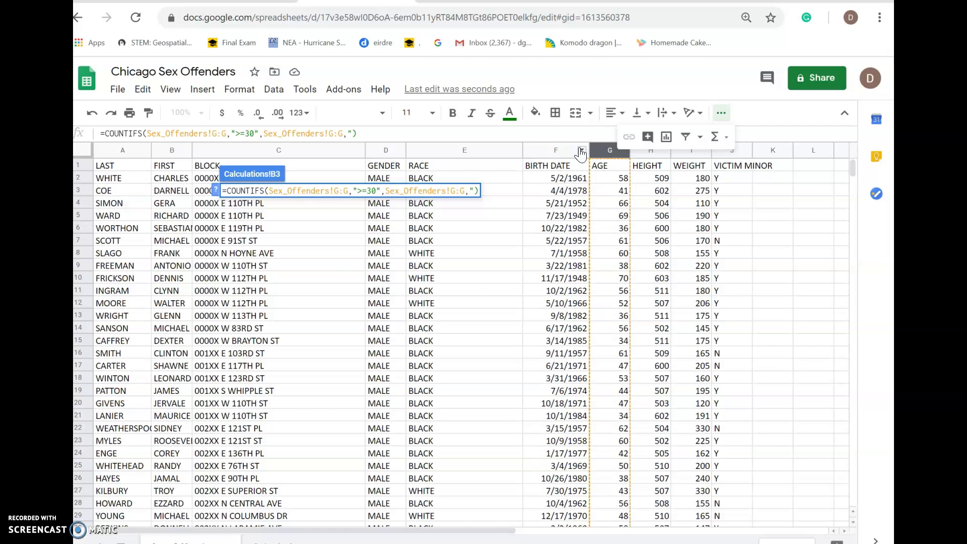
pyautogui.write('<=40')
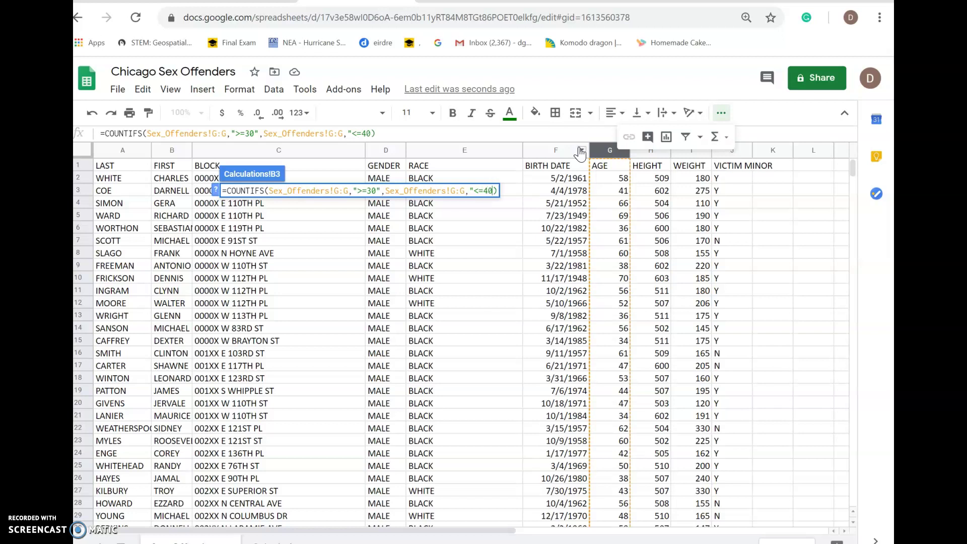
pyautogui.write('"')
pyautogui.press('Return')
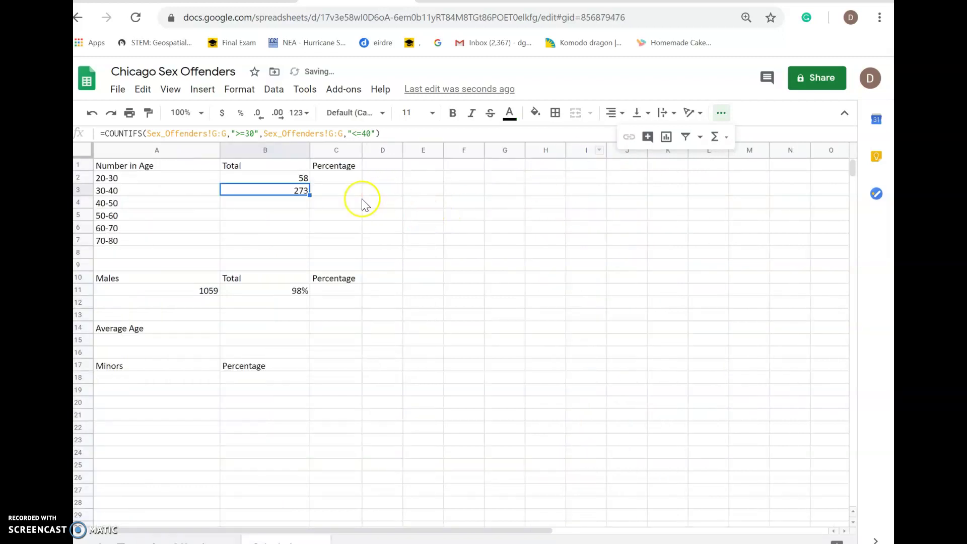
# Enter the record total 1080 in cell D1, beside the Percentage heading, and return to cell C2
pyautogui.click(297, 206)
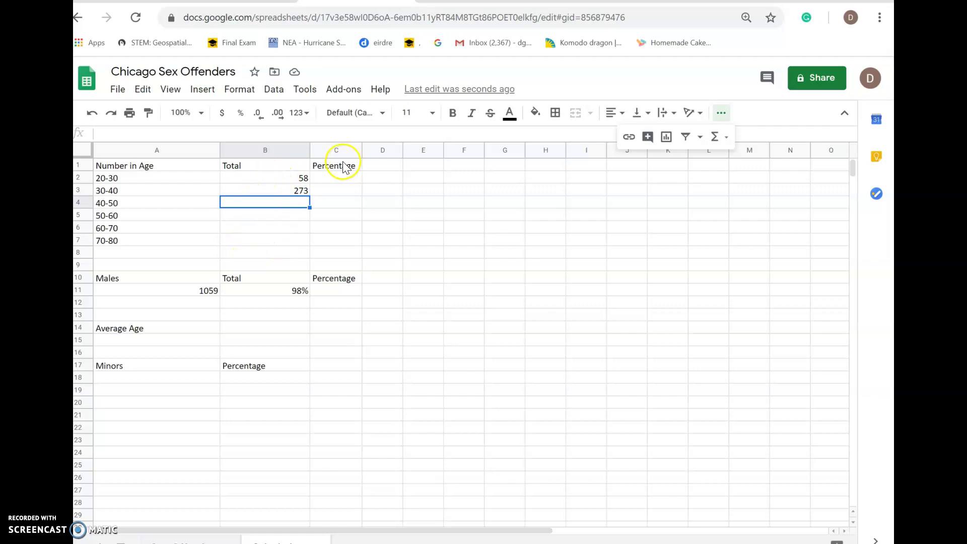
pyautogui.click(337, 179)
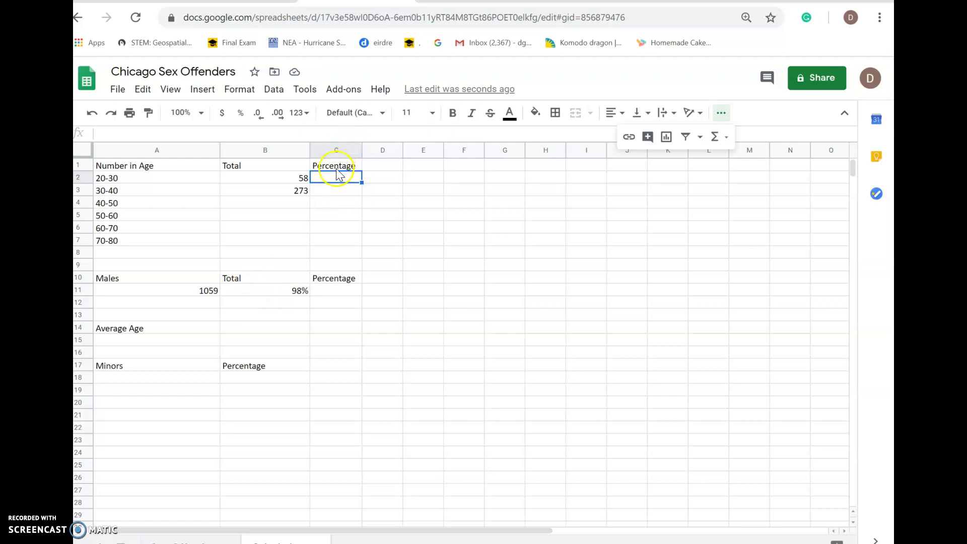
pyautogui.click(380, 171)
pyautogui.write('1080')
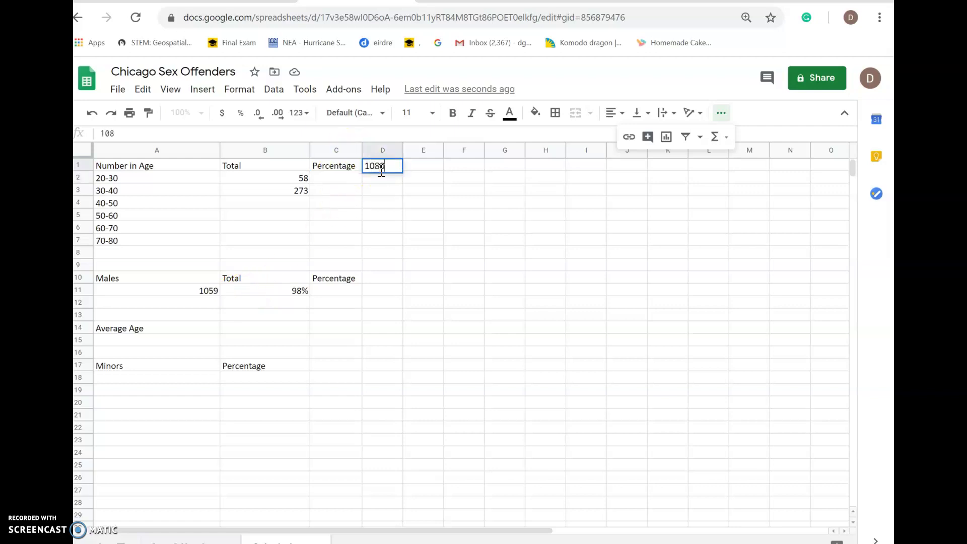
pyautogui.click(342, 180)
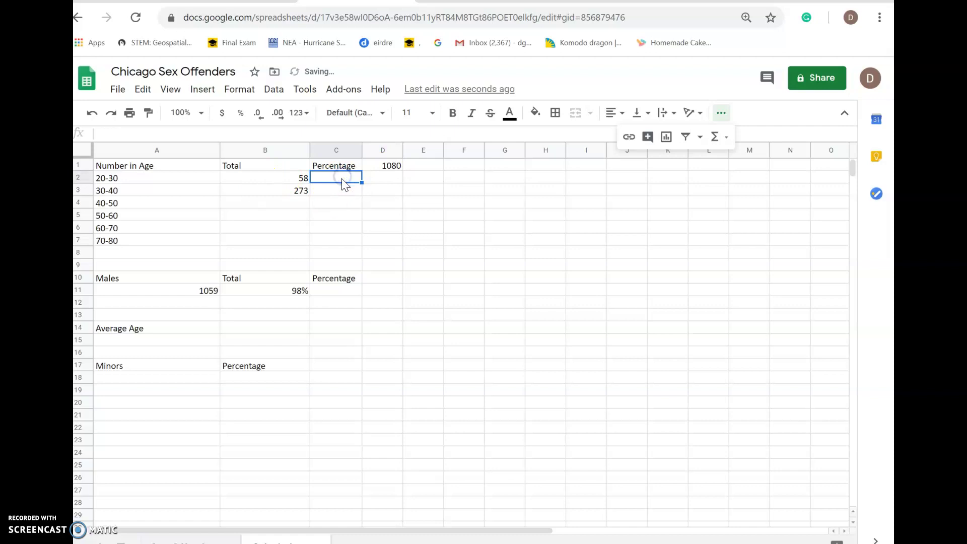
# Calculate the 20-30 age group's percentage in cell C2 with the formula =58/1080
pyautogui.write('=5')
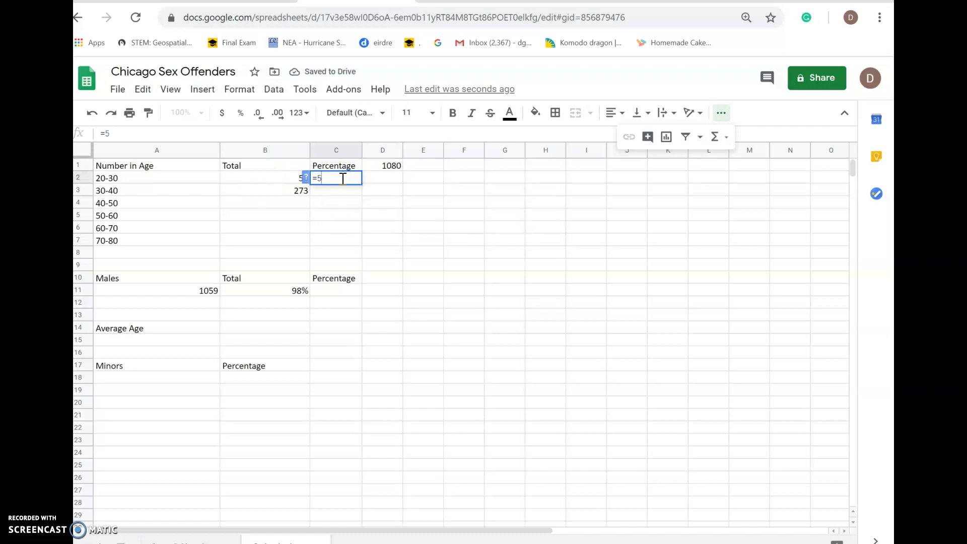
pyautogui.write('8/1080')
pyautogui.press('Return')
pyautogui.click(342, 179)
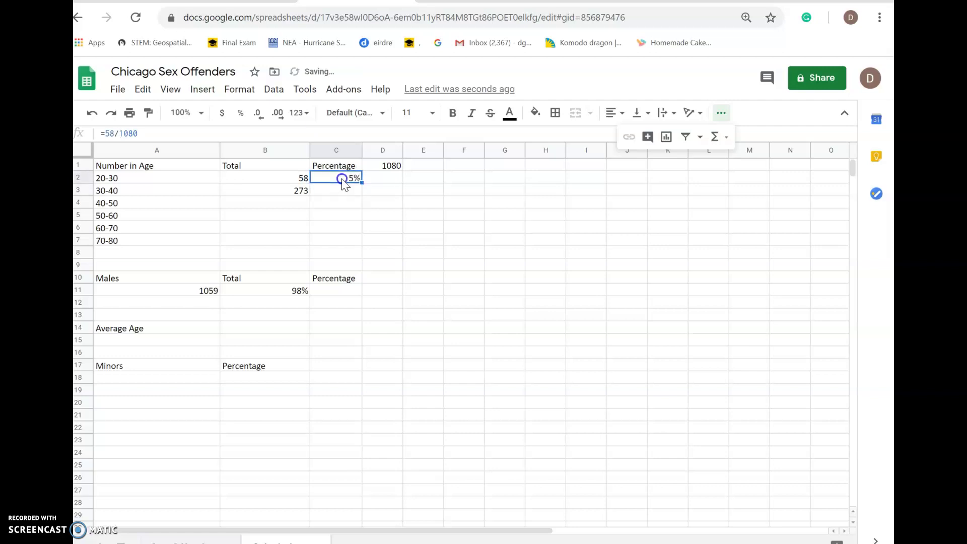
# Calculate the 30-40 age group's share in cell C3 with the formula =273/1080
pyautogui.click(333, 192)
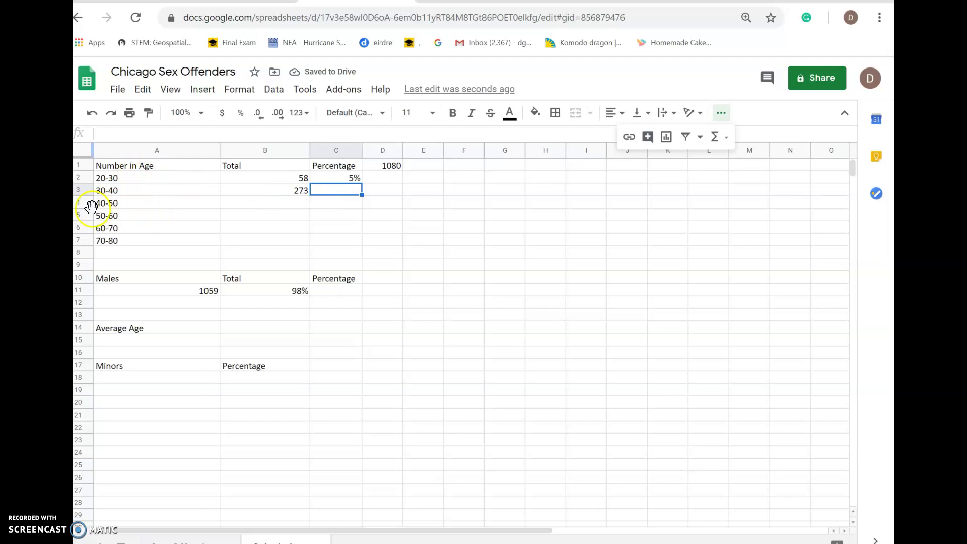
pyautogui.click(331, 192)
pyautogui.click(335, 192)
pyautogui.write('=2')
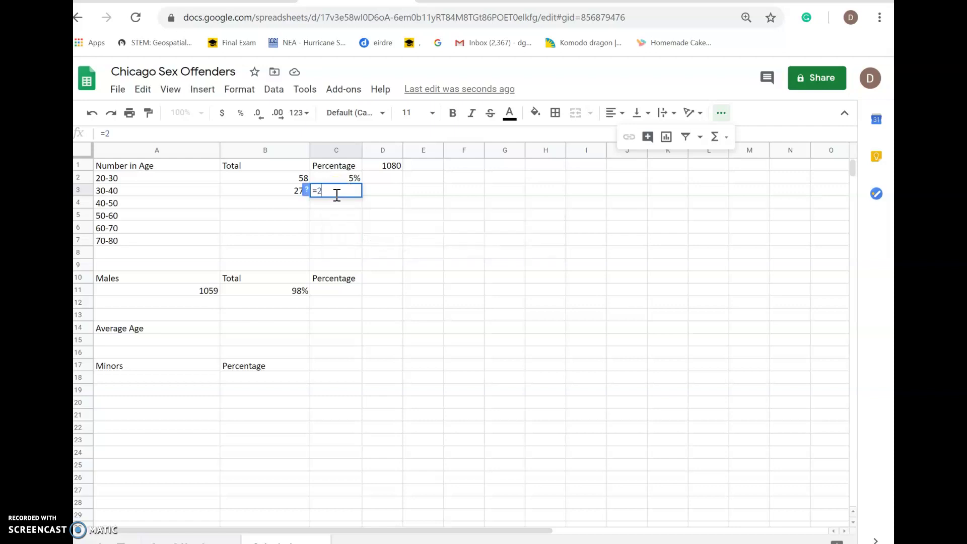
pyautogui.write('73/1080')
pyautogui.press('Return')
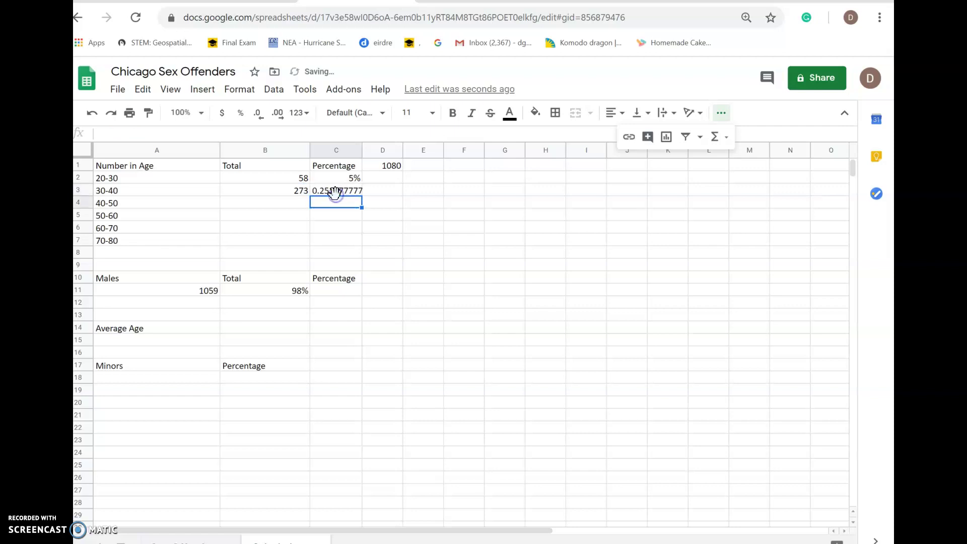
# Format cell C3 as a percentage without decimal places
pyautogui.click(326, 192)
pyautogui.click(240, 113)
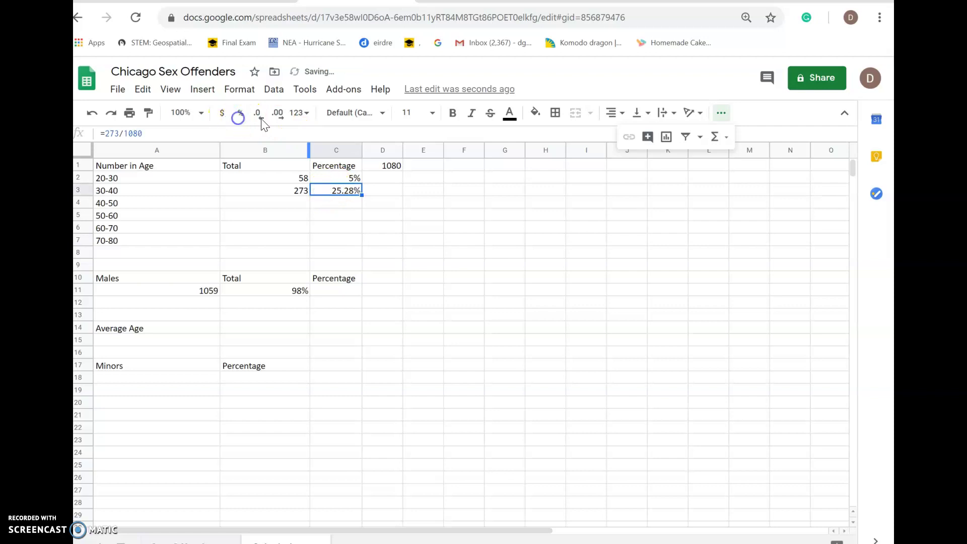
pyautogui.click(259, 115)
pyautogui.click(259, 116)
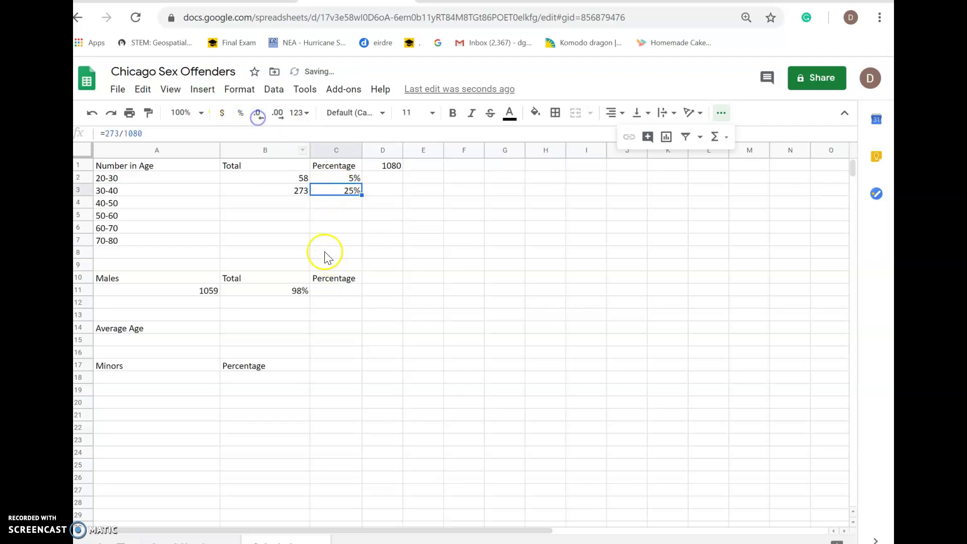
# Try a COUNTIF formula in cell B4 with the AGE column G of Sex_Offenders as range and ">=40" as criterion
pyautogui.click(296, 204)
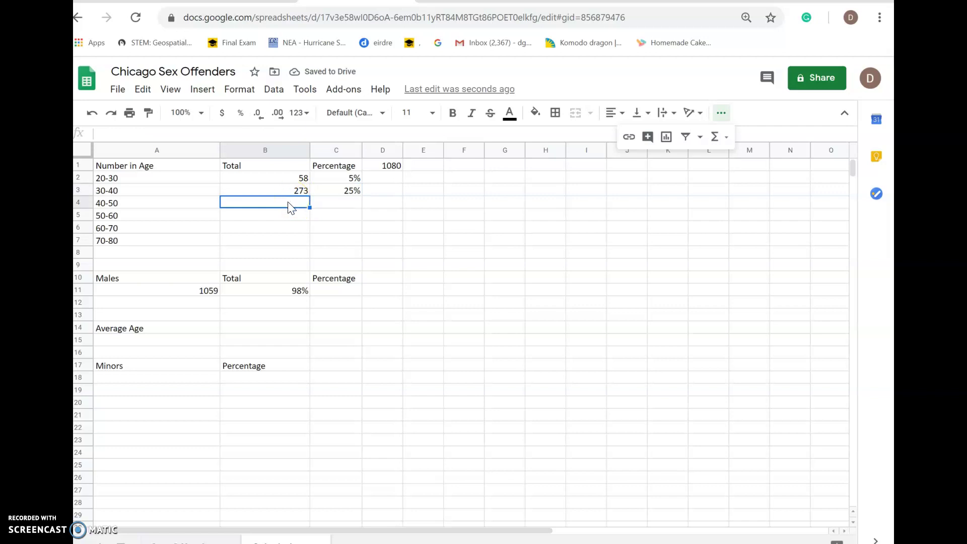
pyautogui.click(88, 107)
pyautogui.click(719, 136)
pyautogui.moveTo(741, 277)
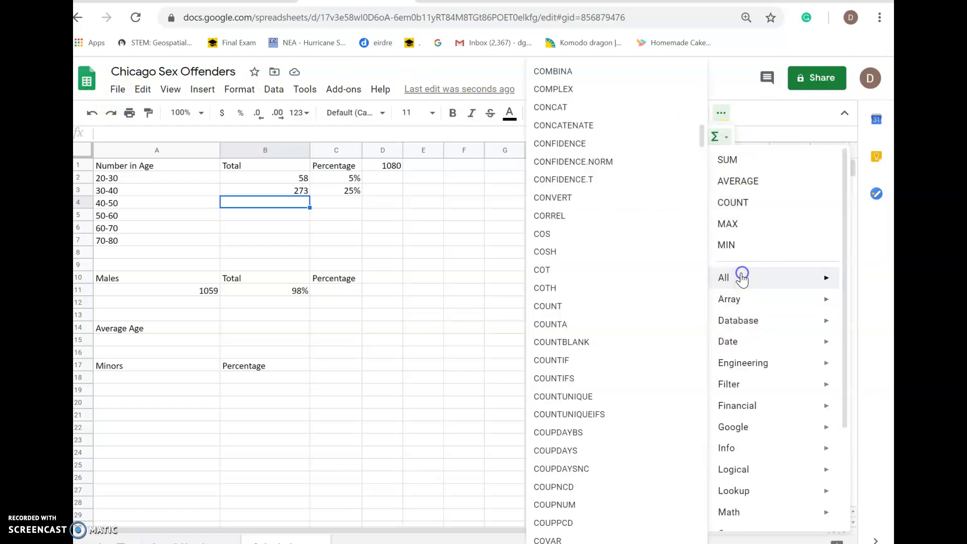
pyautogui.click(601, 364)
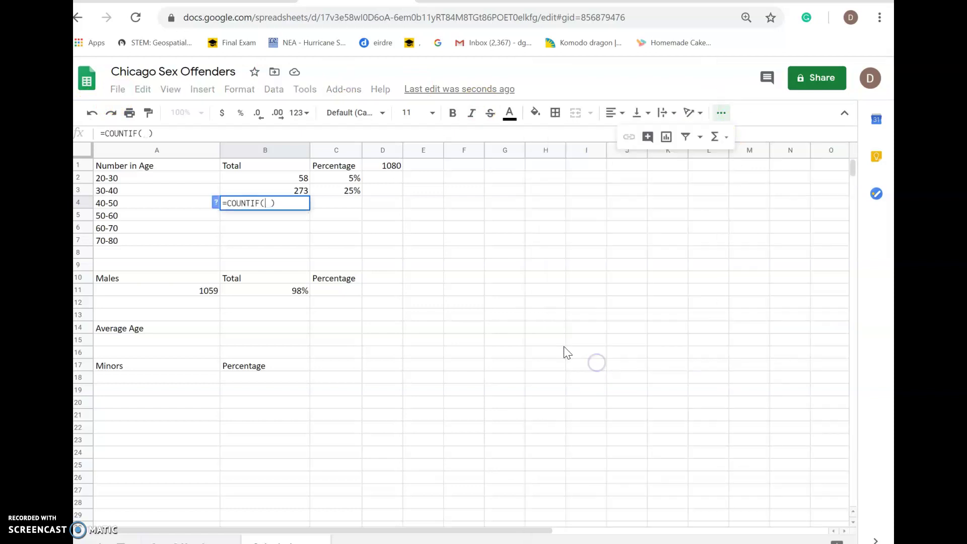
pyautogui.click(171, 541)
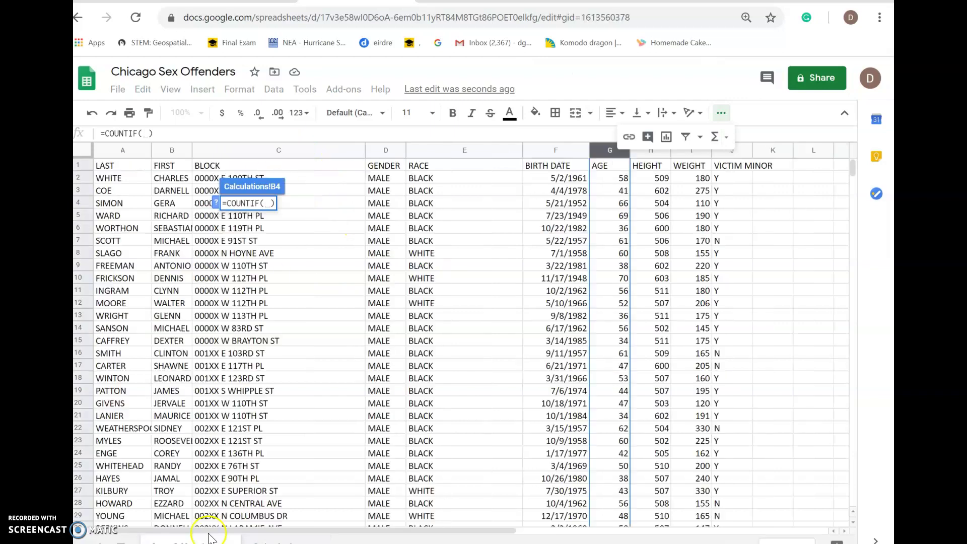
pyautogui.click(603, 152)
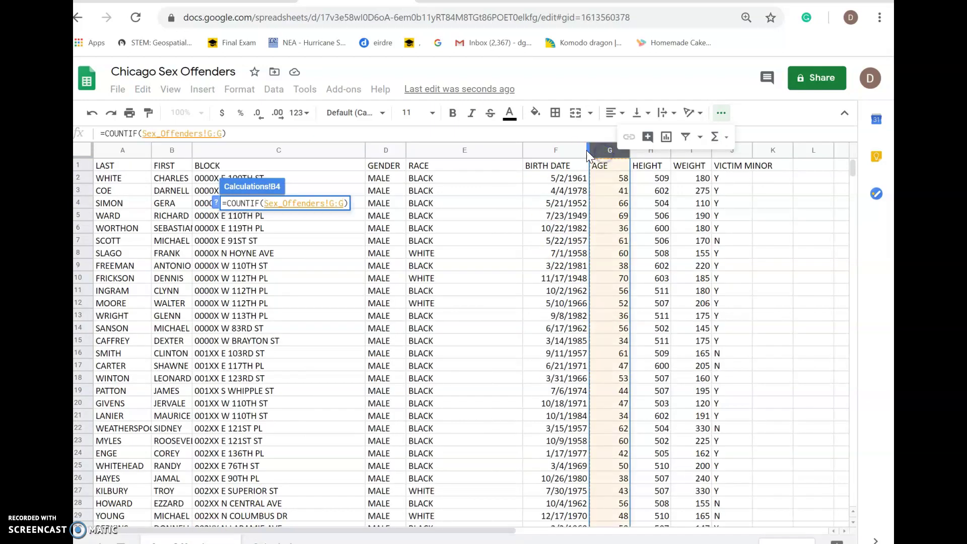
pyautogui.write(',"')
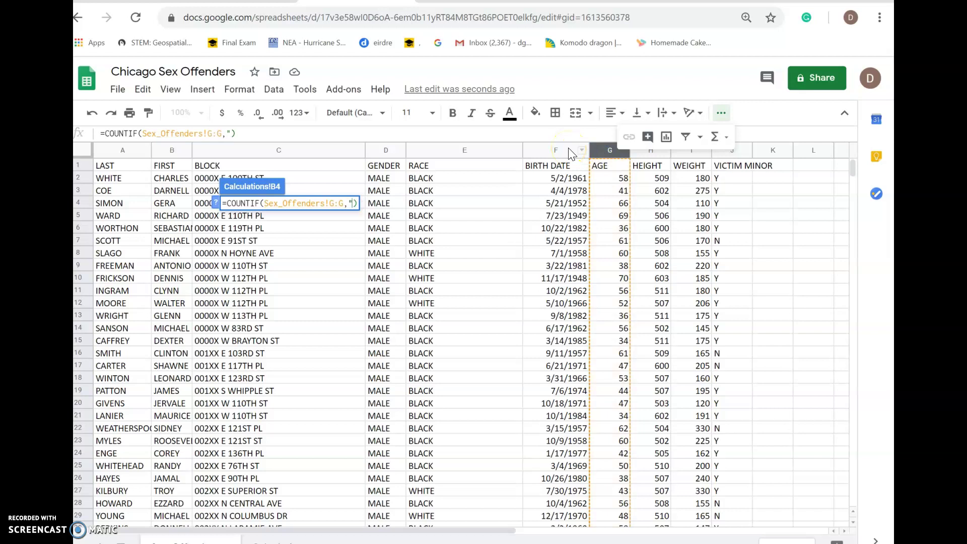
pyautogui.write('.')
pyautogui.press('BackSpace')
pyautogui.write('>=40",')
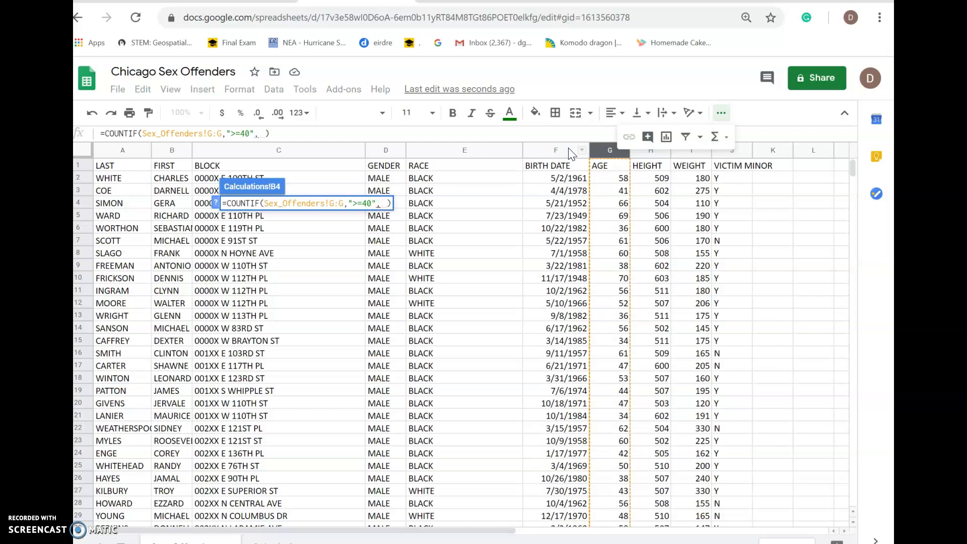
# Add the AGE column G as a second range with the criterion "<=50" and enter the COUNTIF formula in B4
pyautogui.click(594, 153)
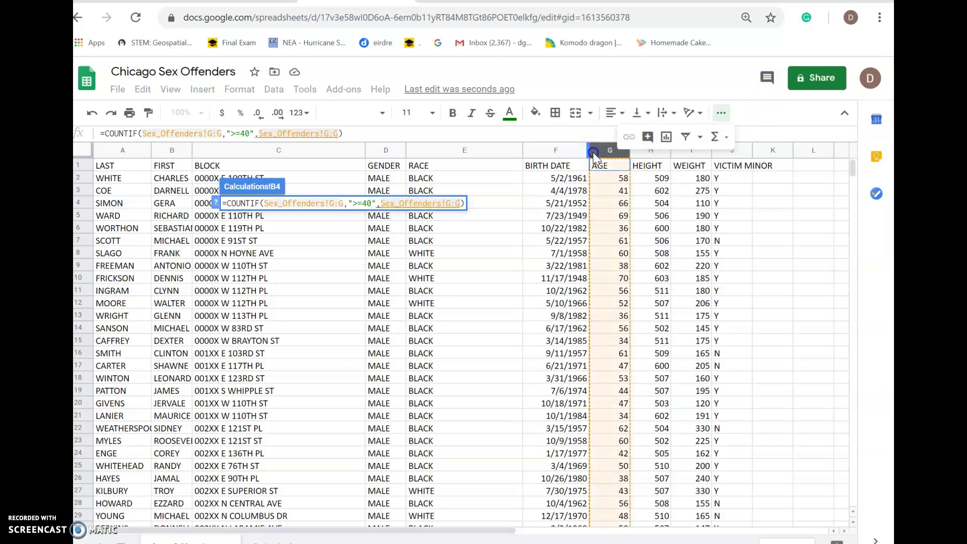
pyautogui.write(',')
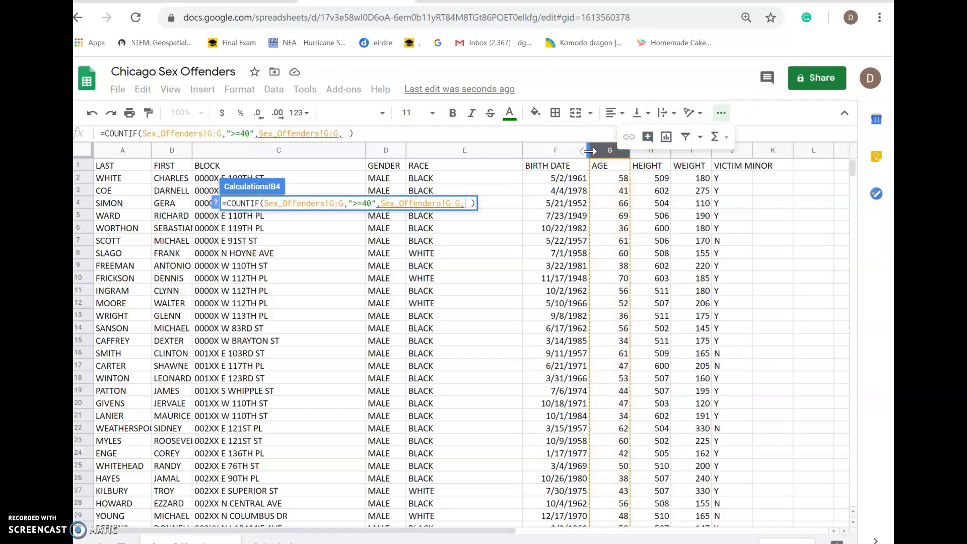
pyautogui.write('"')
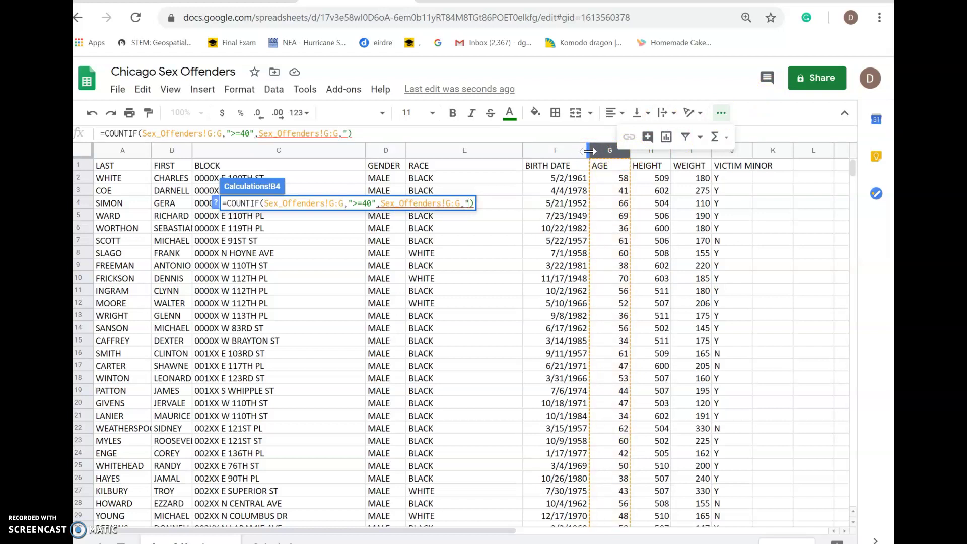
pyautogui.write('<')
pyautogui.press('BackSpace')
pyautogui.write('<=50')
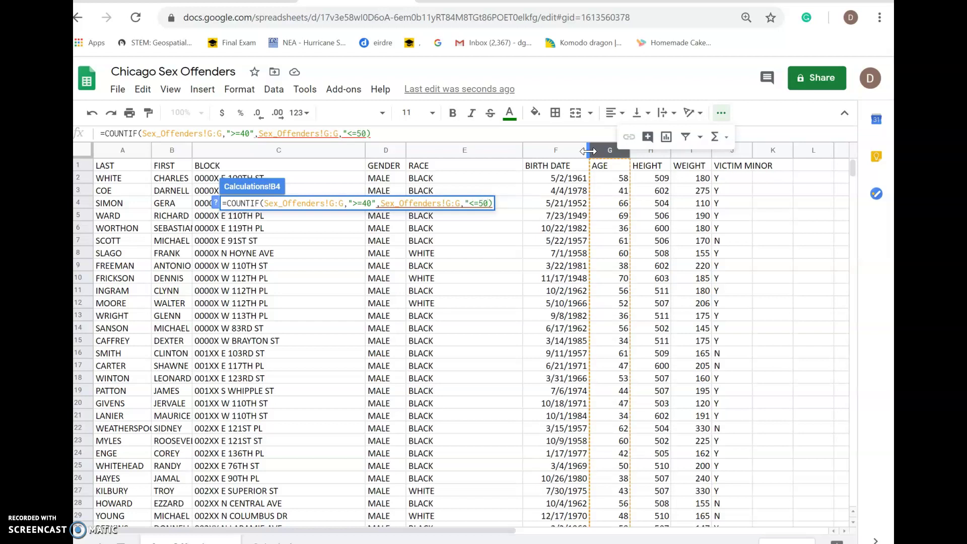
pyautogui.write('"')
pyautogui.press('Return')
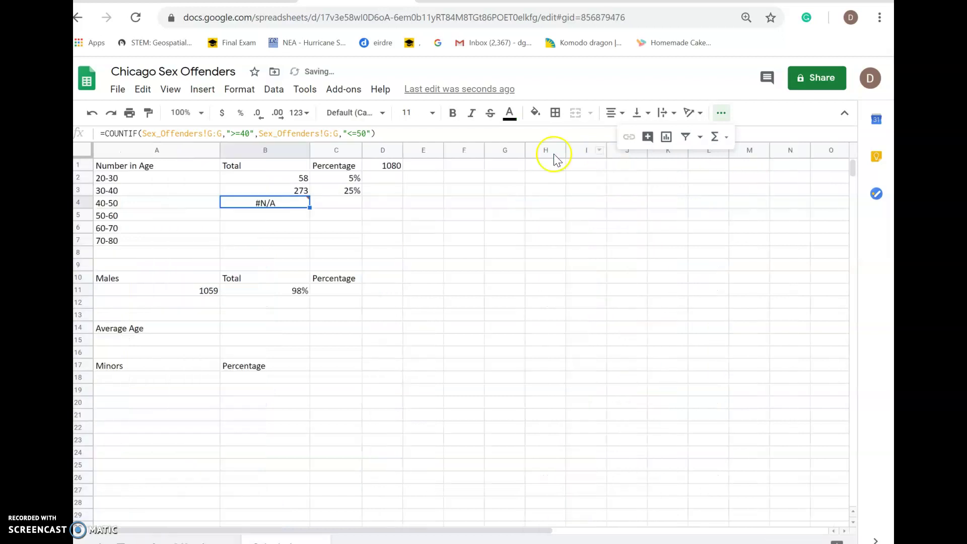
# Check the error in B4 and change the formula's function from COUNTIF to COUNTIFS
pyautogui.moveTo(292, 207)
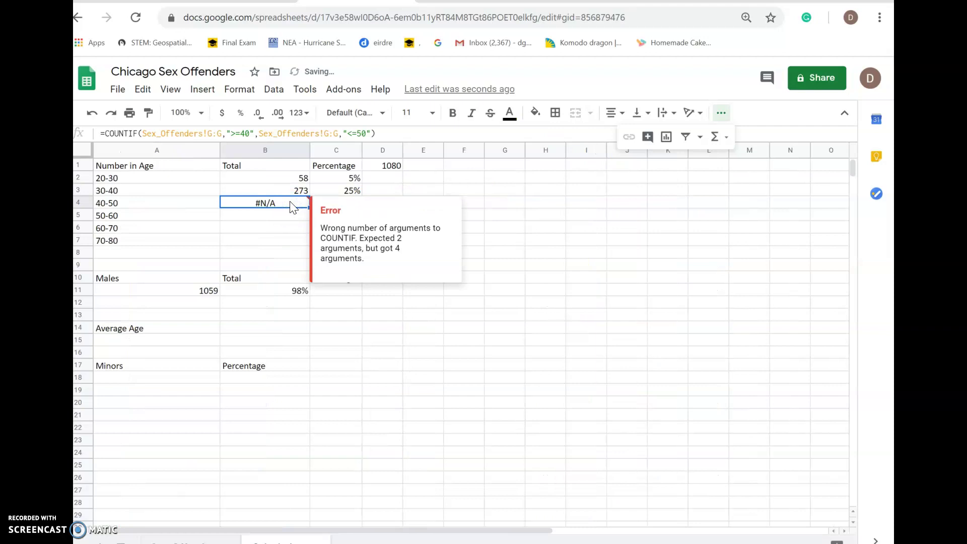
pyautogui.click(214, 94)
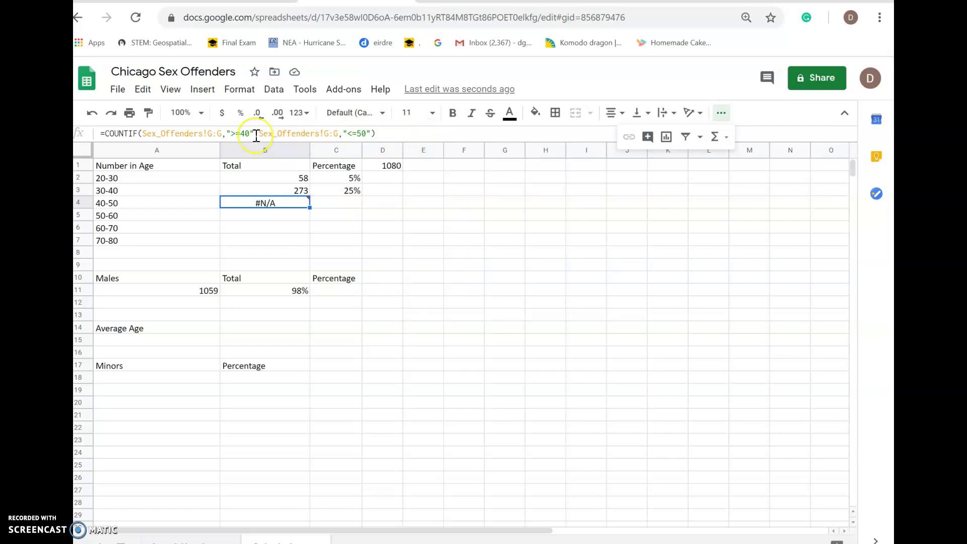
pyautogui.write(',')
pyautogui.click(138, 134)
pyautogui.write('S')
pyautogui.press('Return')
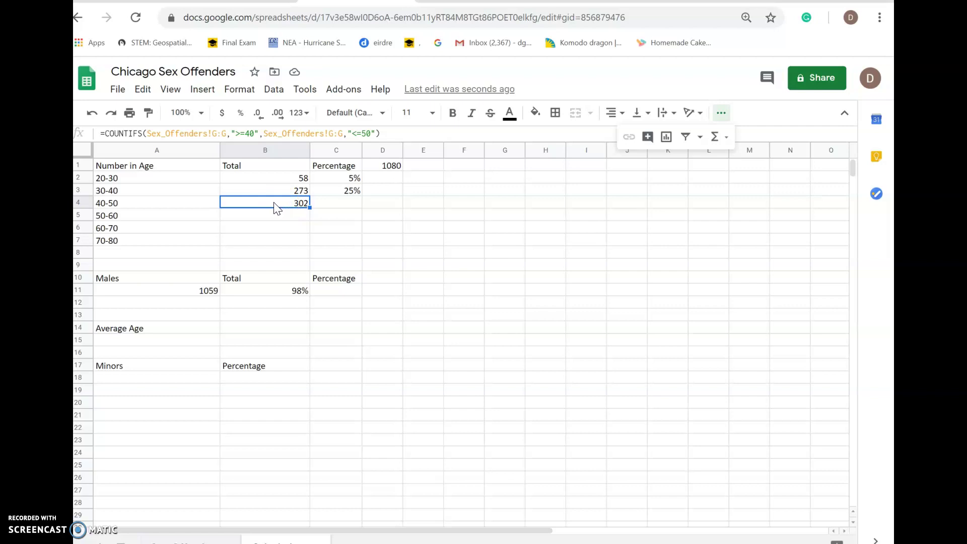
# Clear cell B4 and start a new COUNTIFS formula there with the Sex_Offenders AGE column G as range and ">=40" as criterion
pyautogui.press('Delete')
pyautogui.click(727, 138)
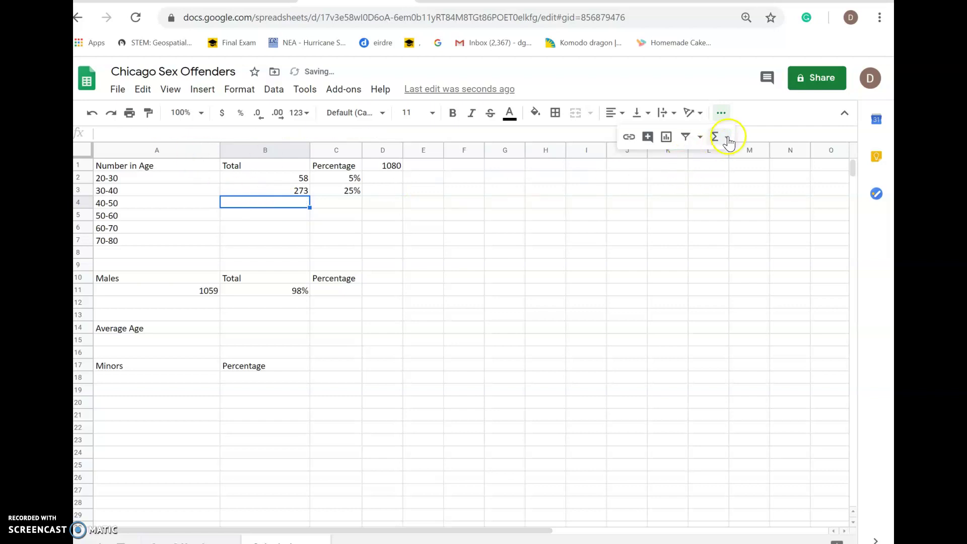
pyautogui.moveTo(720, 277)
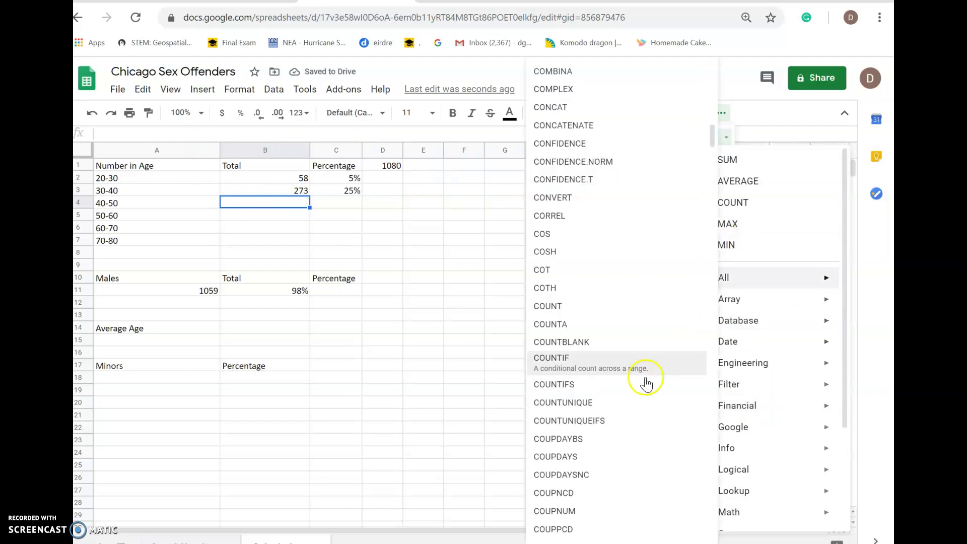
pyautogui.click(591, 384)
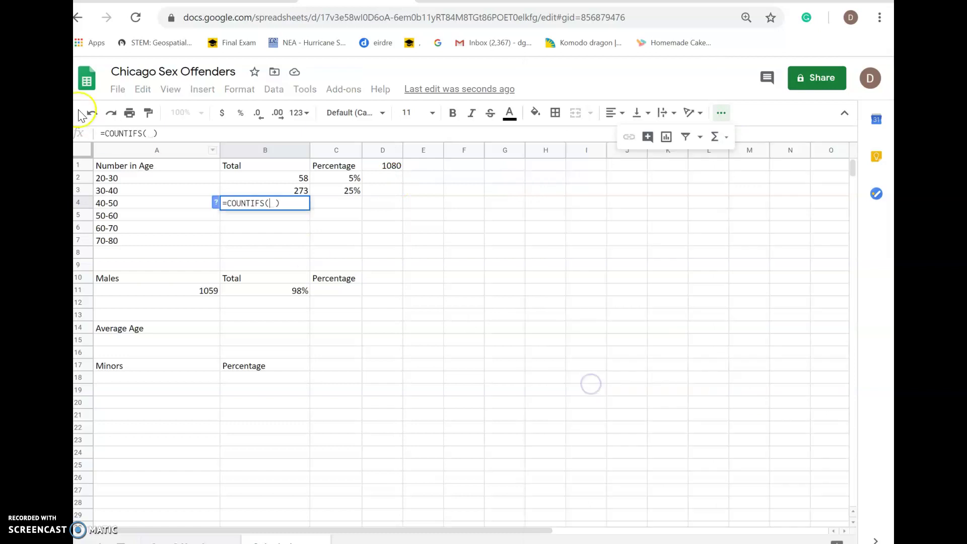
pyautogui.click(176, 541)
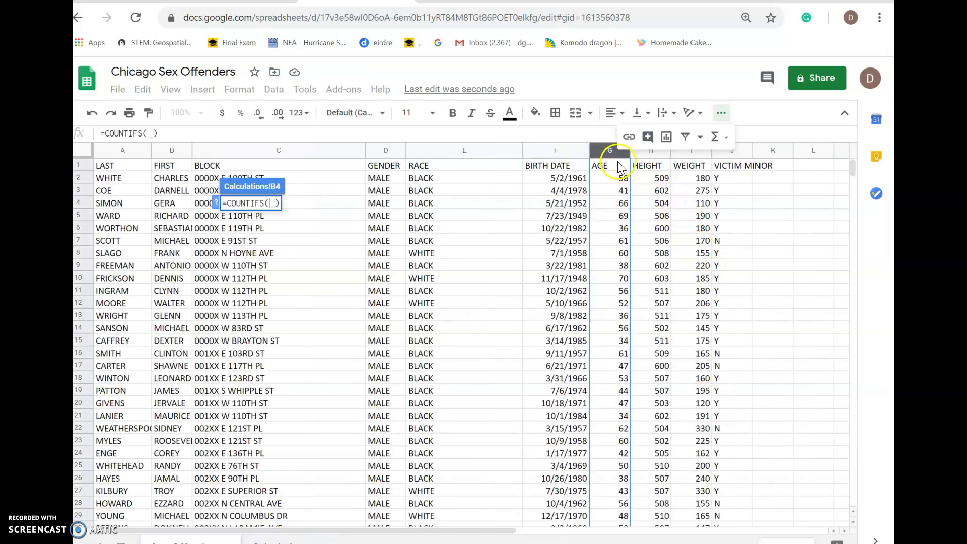
pyautogui.click(604, 153)
pyautogui.write(',"')
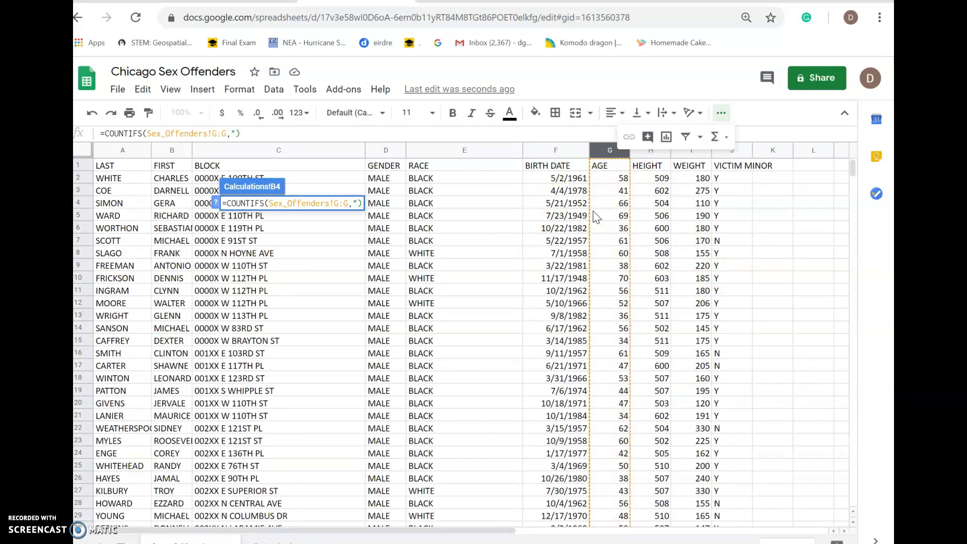
pyautogui.write('>40')
pyautogui.press('BackSpace')
pyautogui.press('BackSpace')
pyautogui.write('=')
pyautogui.write('40"')
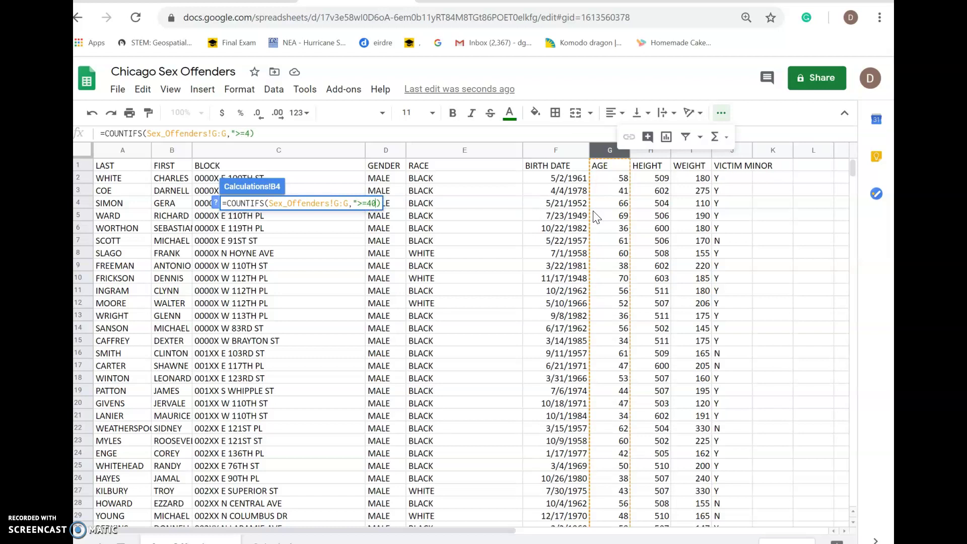
pyautogui.write(',')
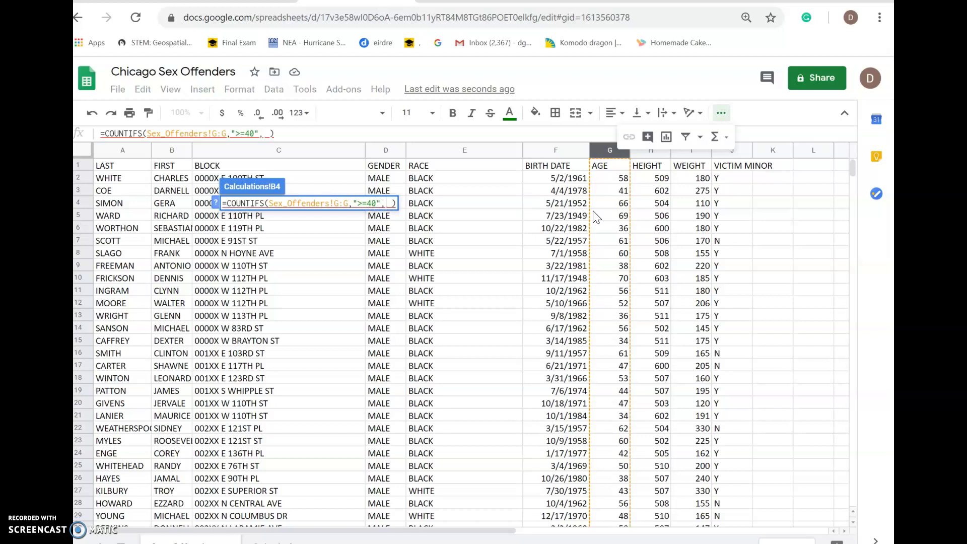
# Complete the B4 COUNTIFS formula with the AGE column G as second range and "<=50" as its criterion
pyautogui.click(602, 151)
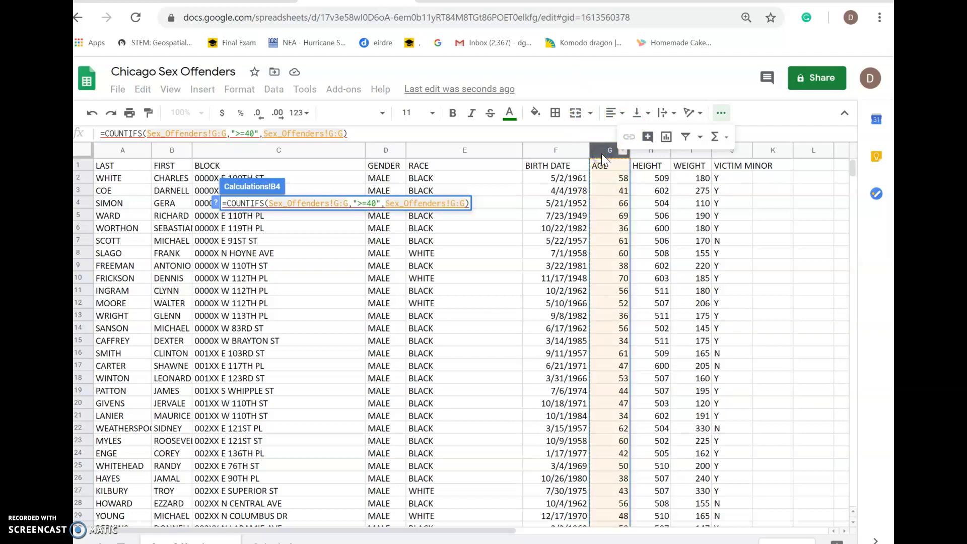
pyautogui.write(', ')
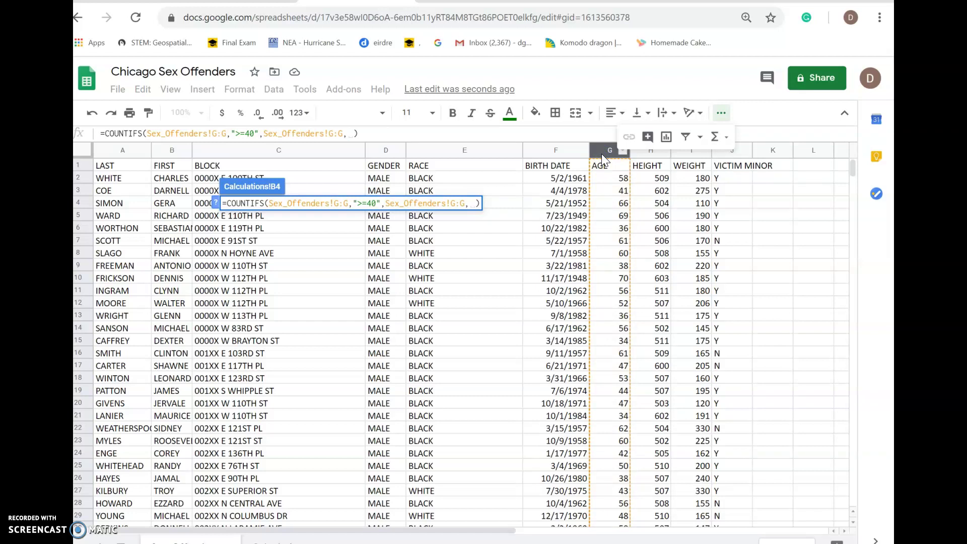
pyautogui.write('"<50"')
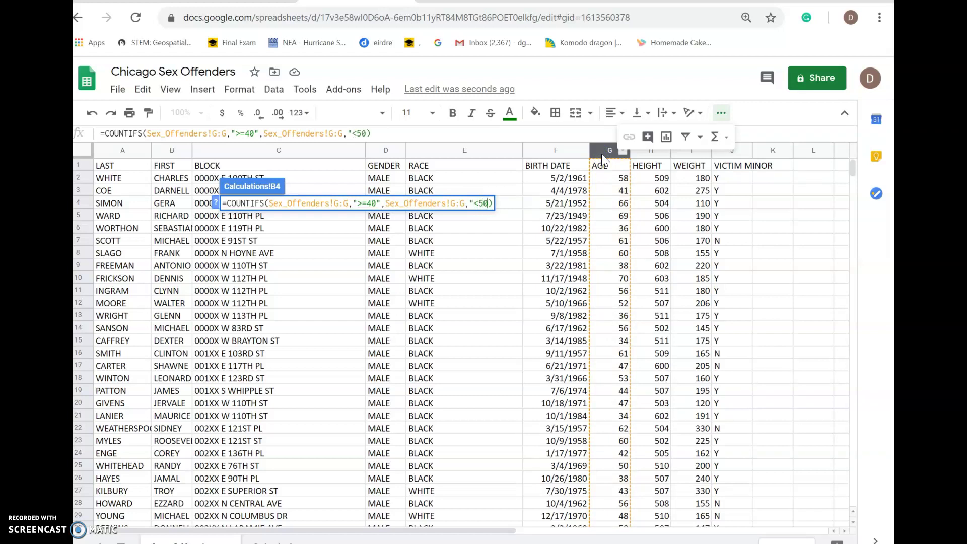
pyautogui.press('BackSpace')
pyautogui.press('BackSpace')
pyautogui.press('BackSpace')
pyautogui.write('=50"')
pyautogui.press('Return')
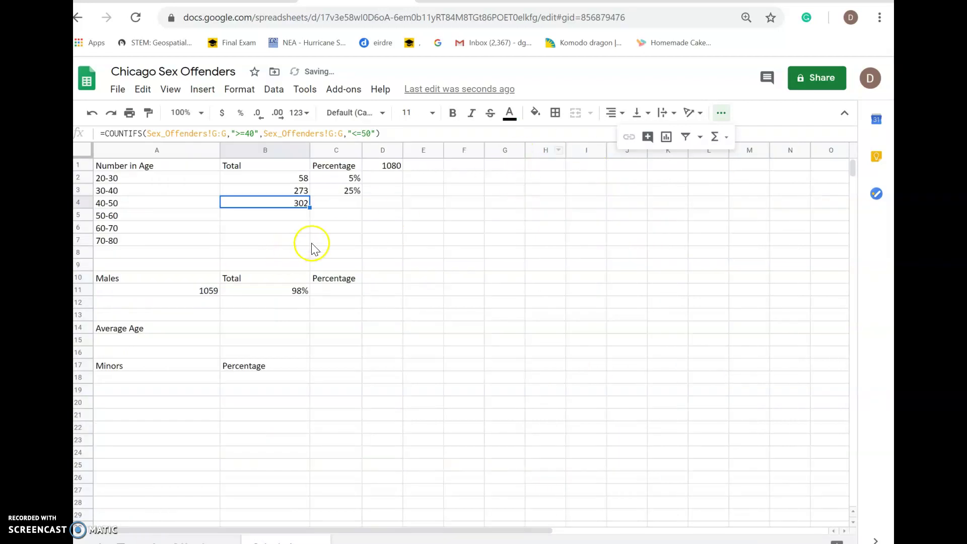
# Select cell B5 for the 50-60 range and switch to the Word worksheet containing the age-range chart
pyautogui.click(351, 203)
pyautogui.click(285, 203)
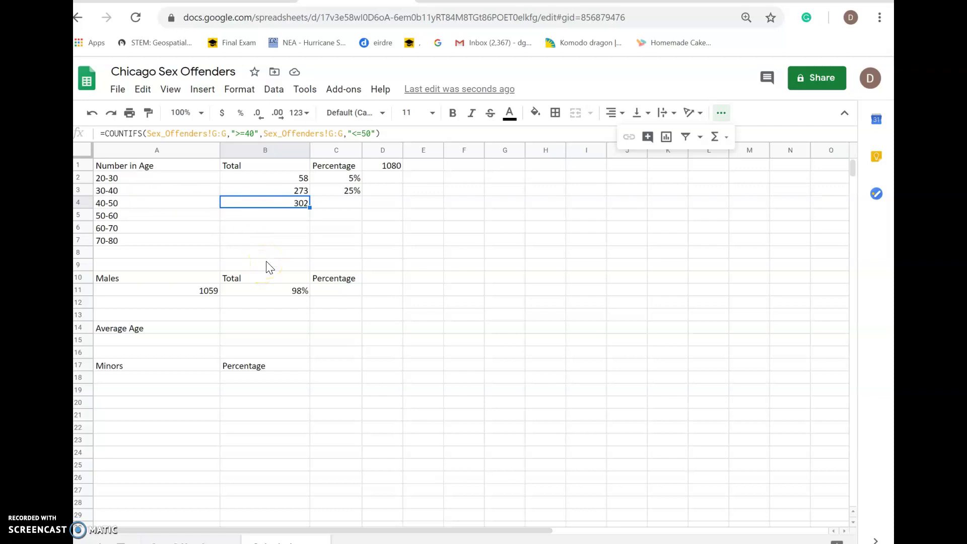
pyautogui.click(283, 217)
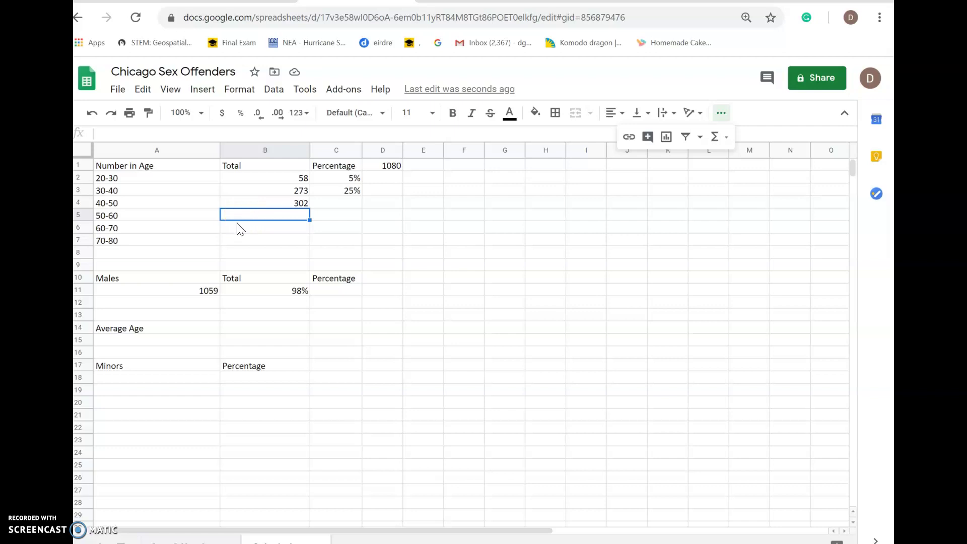
pyautogui.click(223, 215)
pyautogui.press('super+Tab')
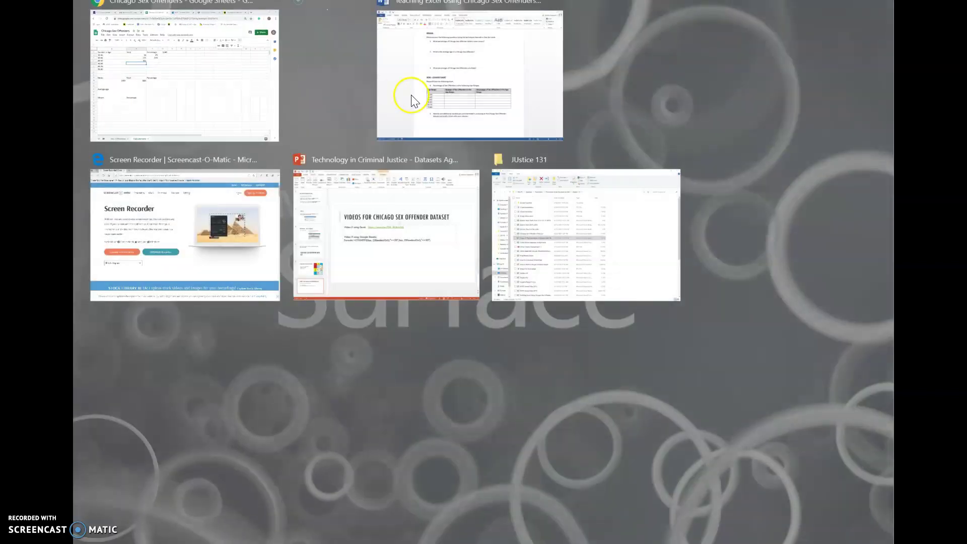
pyautogui.click(407, 95)
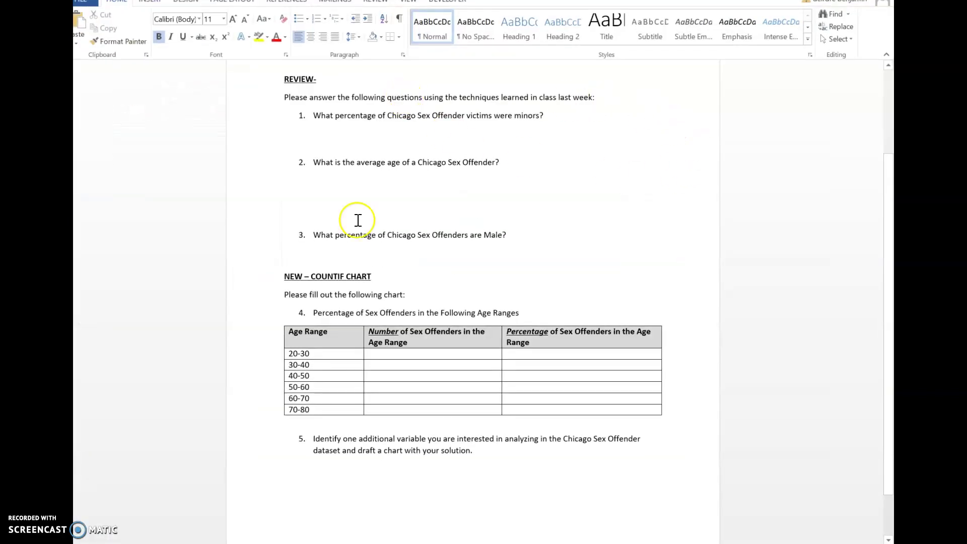